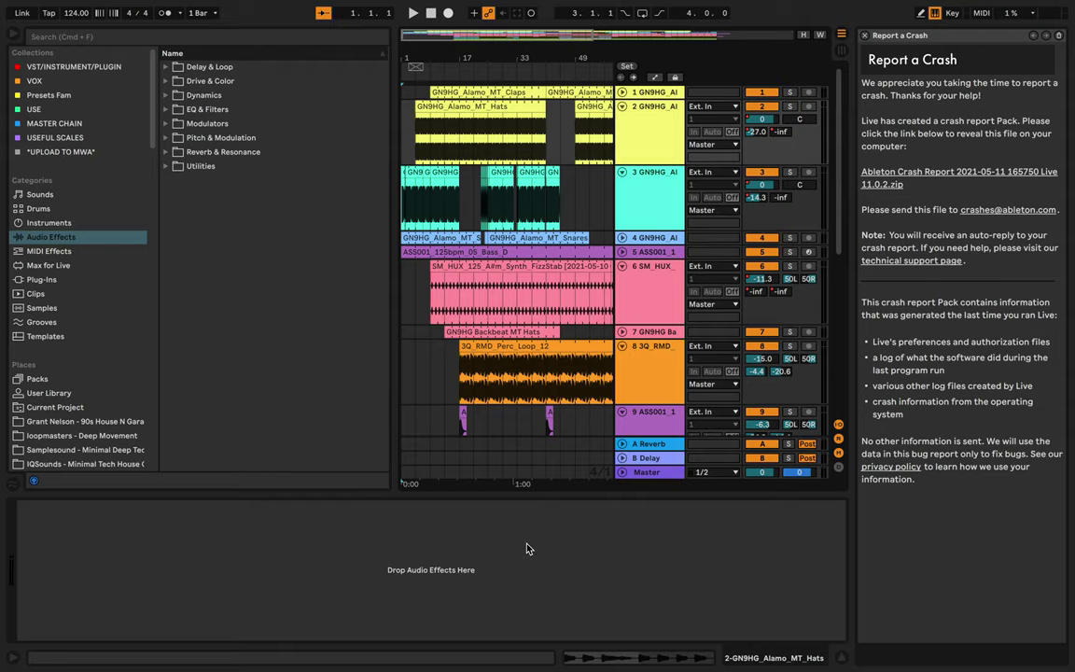
# - Close the crash report help view to give the arrangement the full width
pyautogui.click(865, 36)
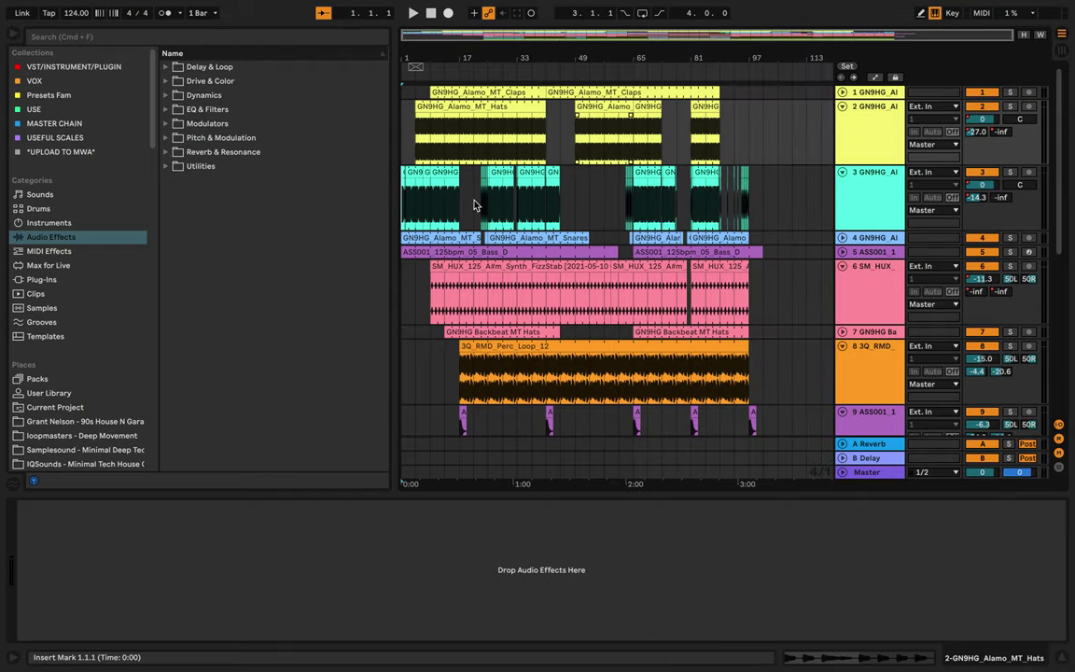
# - Examine the whole arrangement, from the claps track at its start down to the Serum track
pyautogui.scroll(5, 474, 206)
pyautogui.hscroll(-5, 475, 205)
pyautogui.scroll(-5, 475, 205)
pyautogui.scroll(6, 474, 206)
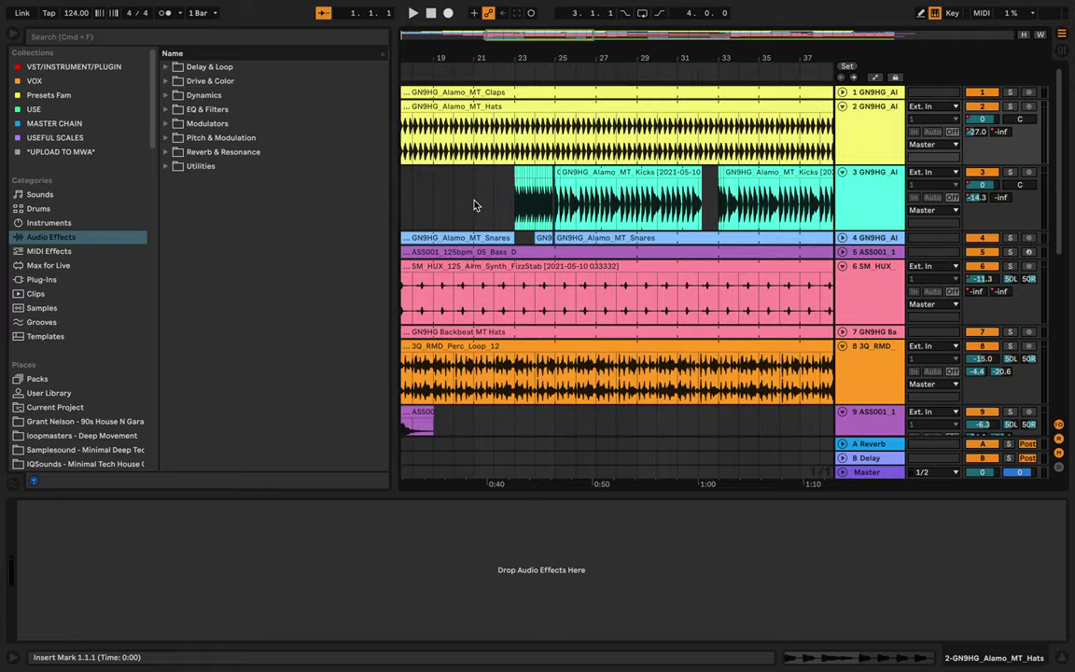
pyautogui.scroll(-8, 473, 204)
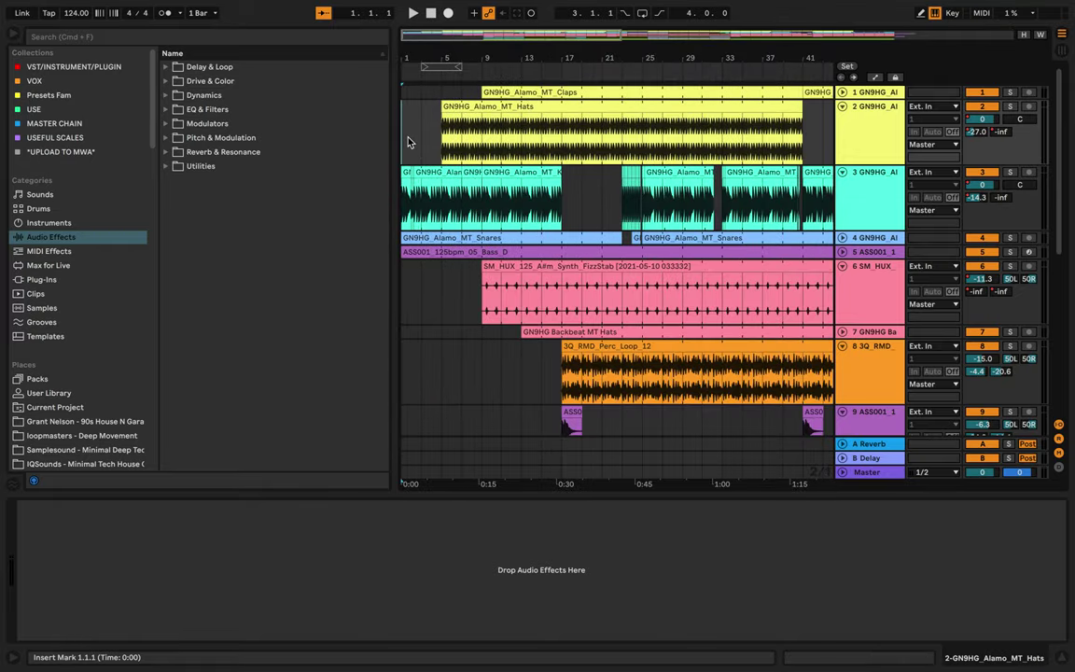
pyautogui.scroll(-5, 408, 142)
pyautogui.scroll(-10, 408, 141)
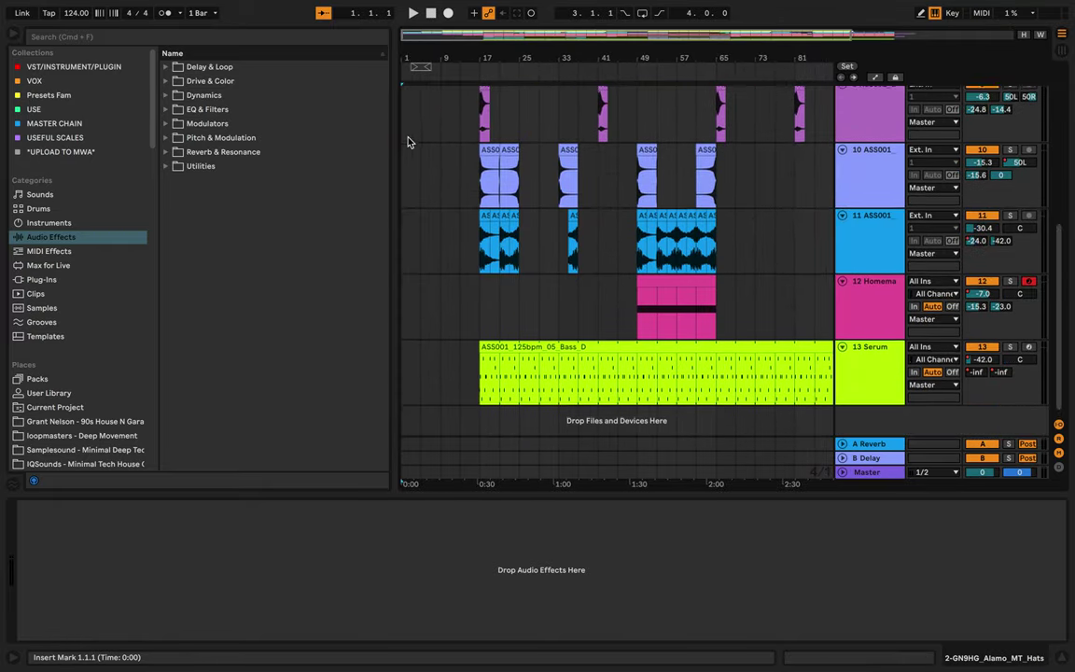
pyautogui.scroll(-3, 408, 142)
pyautogui.scroll(6, 408, 141)
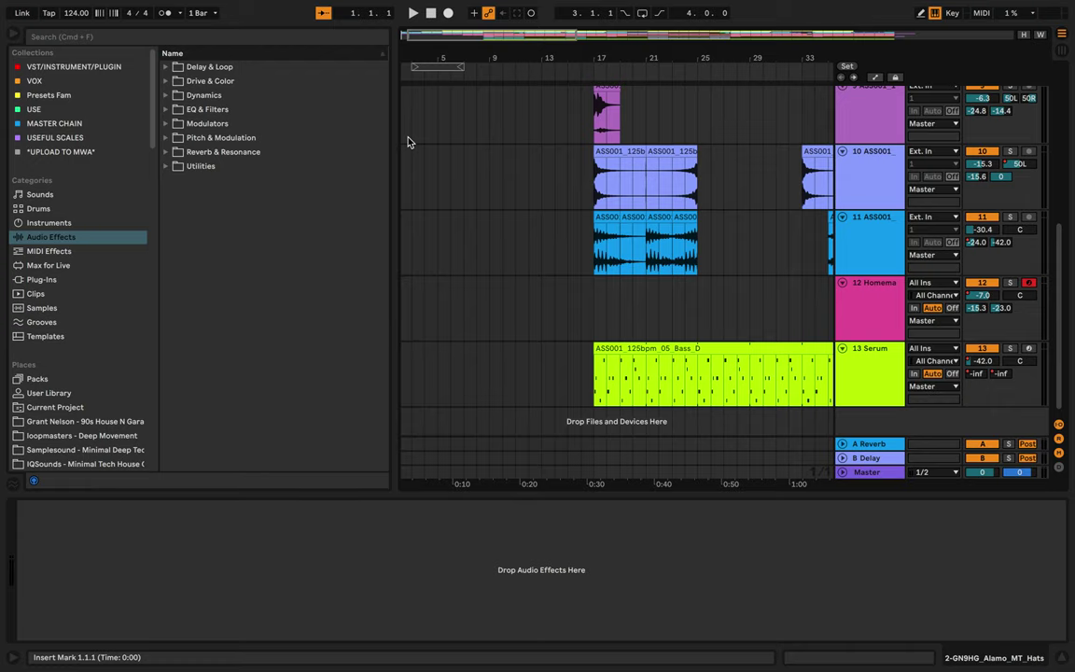
pyautogui.scroll(10, 411, 202)
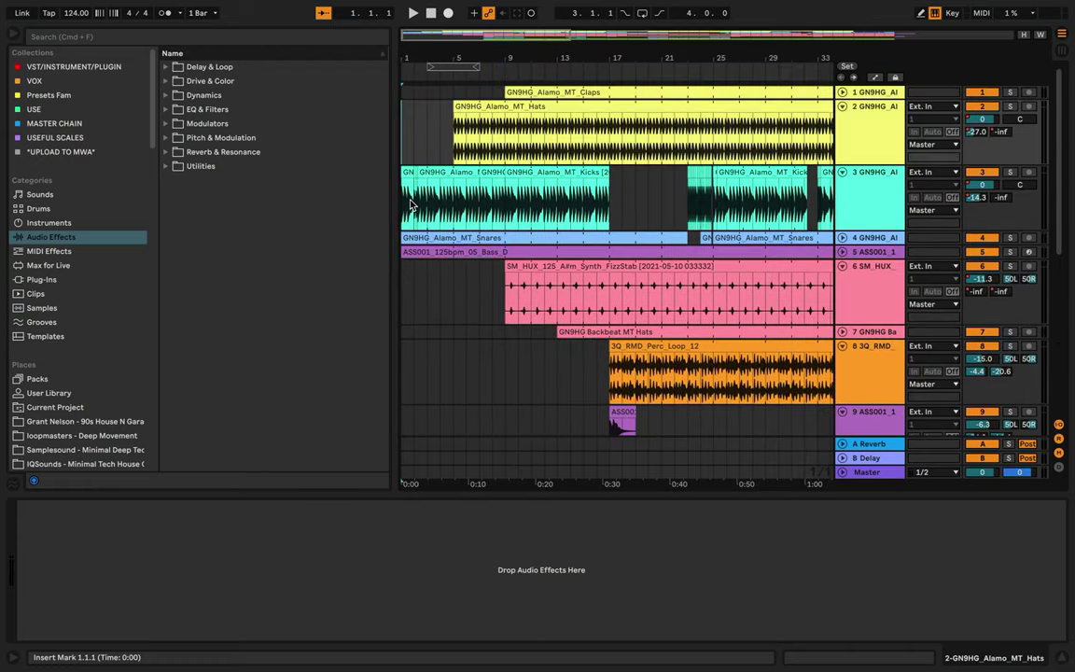
pyautogui.scroll(-4, 411, 205)
pyautogui.scroll(4, 410, 205)
pyautogui.scroll(-6, 411, 205)
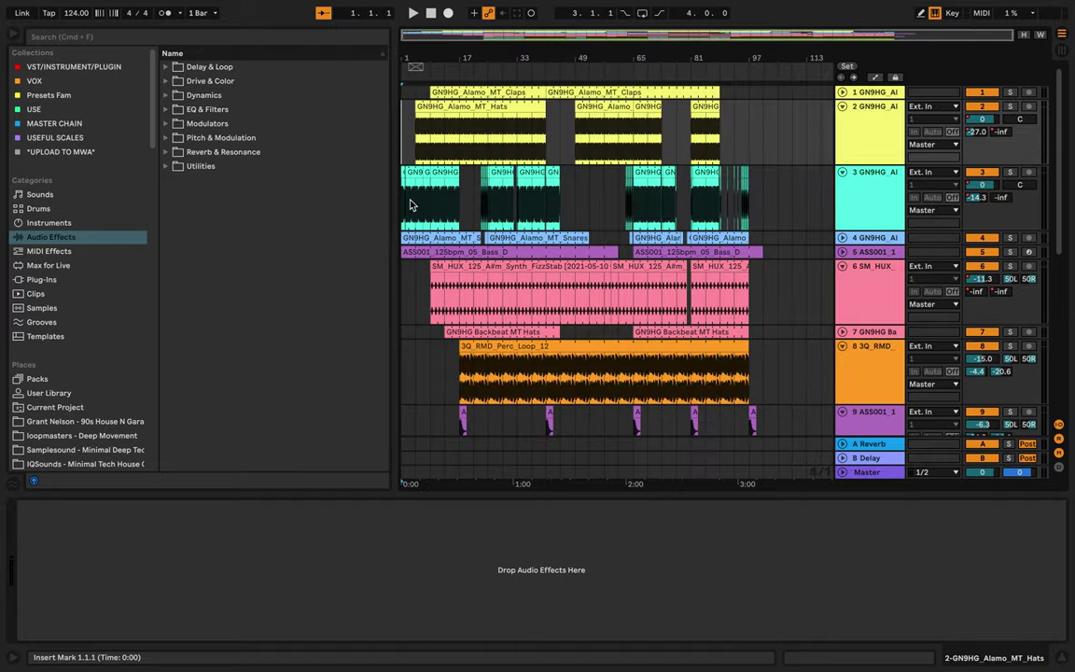
pyautogui.click(430, 99)
pyautogui.scroll(5, 429, 98)
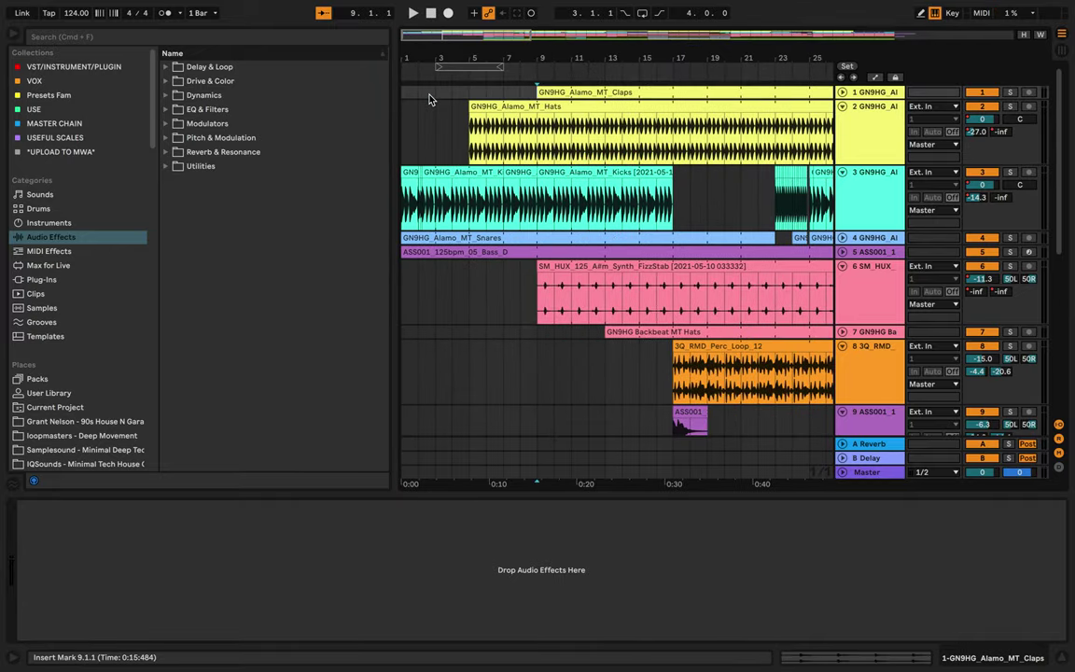
pyautogui.scroll(-5, 430, 99)
pyautogui.scroll(5, 430, 99)
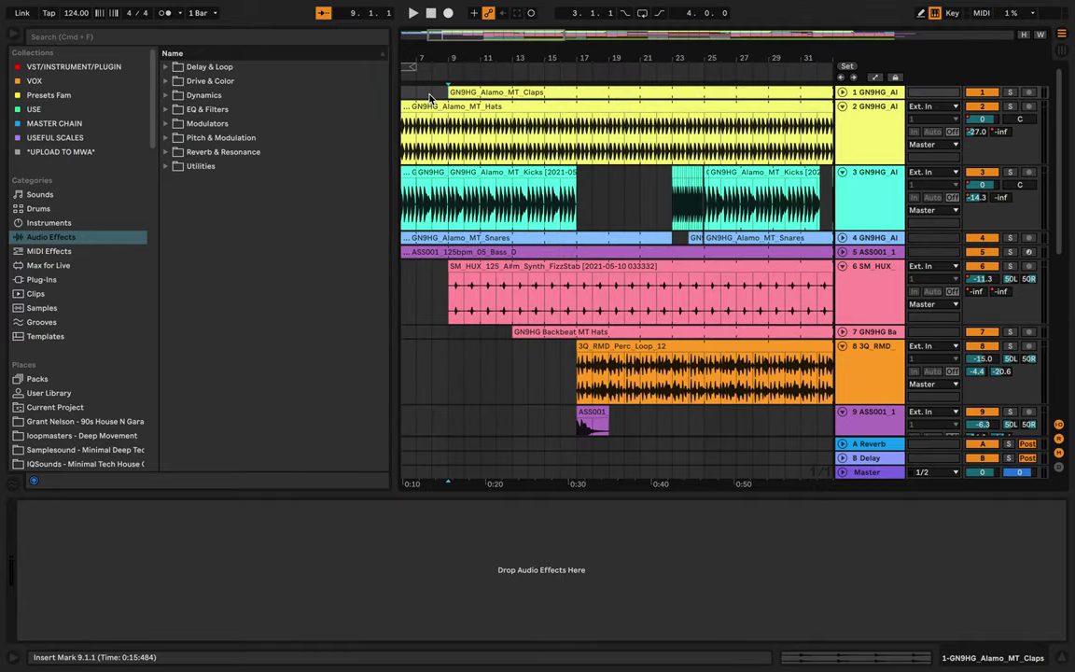
pyautogui.scroll(-2, 430, 99)
pyautogui.scroll(3, 431, 99)
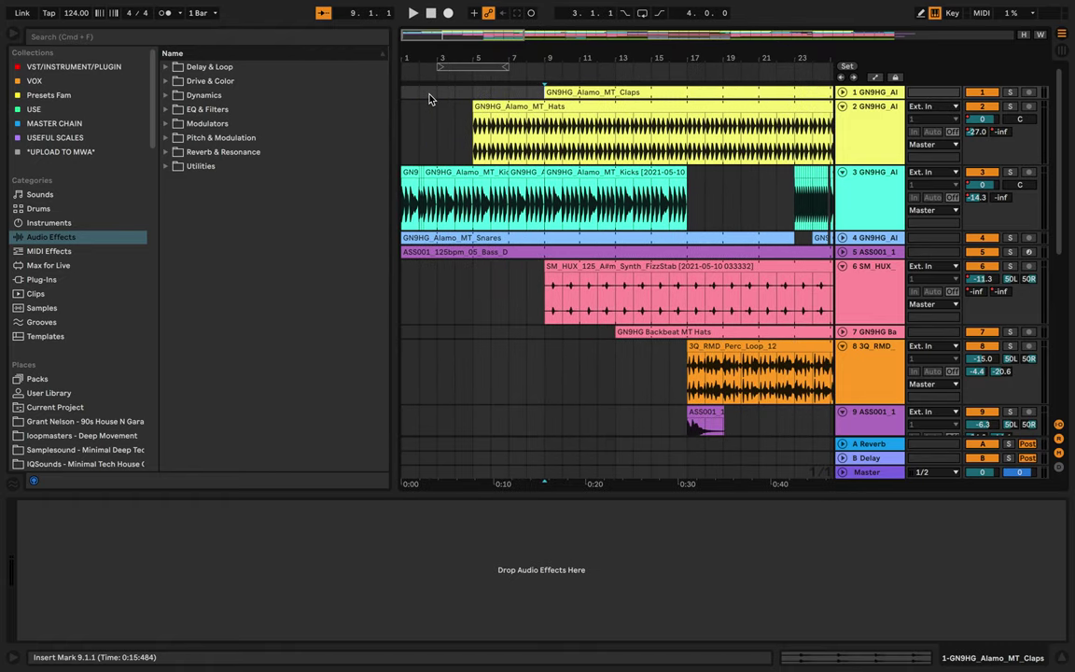
pyautogui.moveTo(470, 96); pyautogui.dragTo(399, 96)
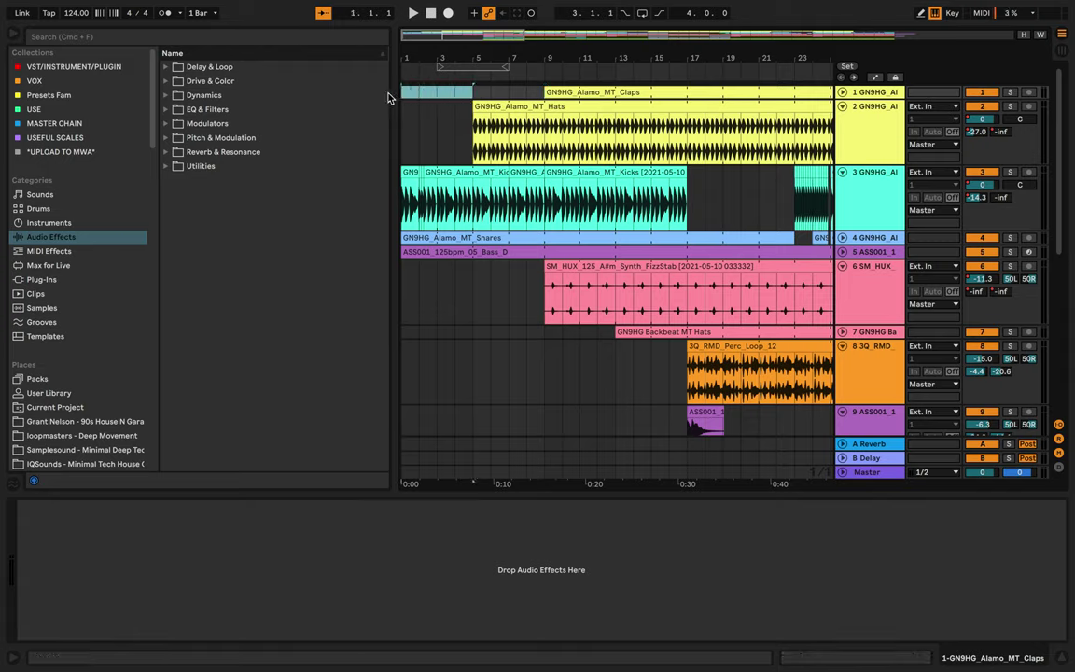
pyautogui.click(467, 96)
pyautogui.click(456, 98)
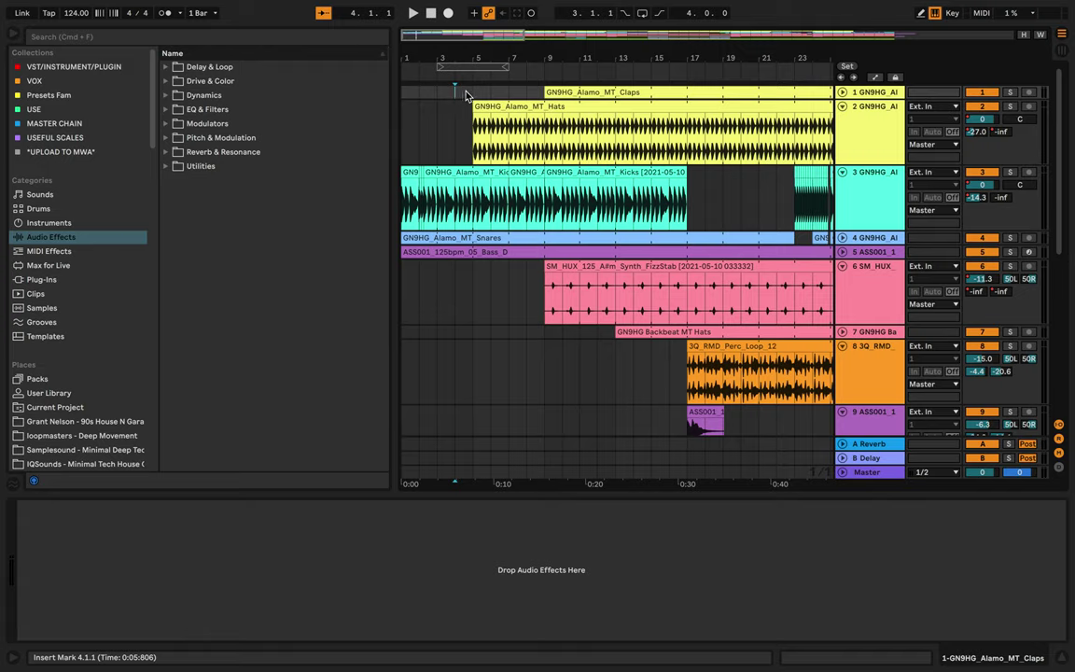
pyautogui.moveTo(470, 95); pyautogui.dragTo(504, 97)
pyautogui.click(420, 95)
pyautogui.click(420, 94)
pyautogui.click(436, 101)
pyautogui.moveTo(436, 100)
pyautogui.mouseDown()
pyautogui.moveTo(510, 100)
pyautogui.moveTo(423, 93)
pyautogui.mouseUp()
pyautogui.click(433, 92)
pyautogui.moveTo(436, 94)
pyautogui.mouseDown()
pyautogui.moveTo(522, 90)
pyautogui.moveTo(430, 94)
pyautogui.mouseUp()
pyautogui.click(507, 92)
pyautogui.click(504, 94)
pyautogui.moveTo(502, 96); pyautogui.dragTo(440, 94)
pyautogui.press('-')
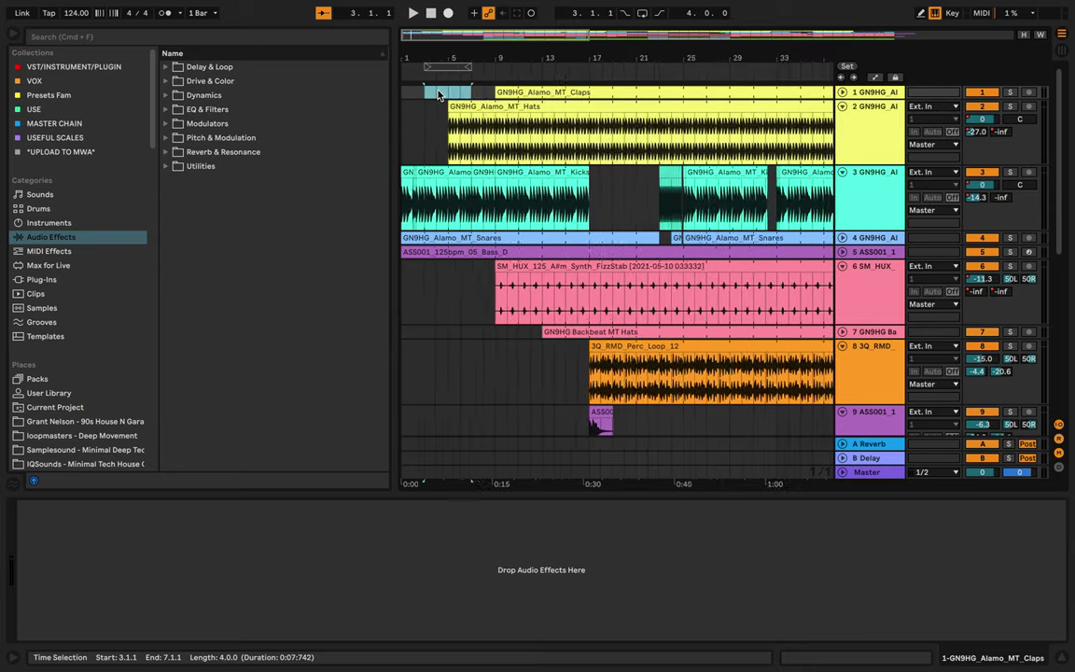
pyautogui.scroll(3, 439, 94)
pyautogui.click(439, 95)
pyautogui.hscroll(-3, 439, 94)
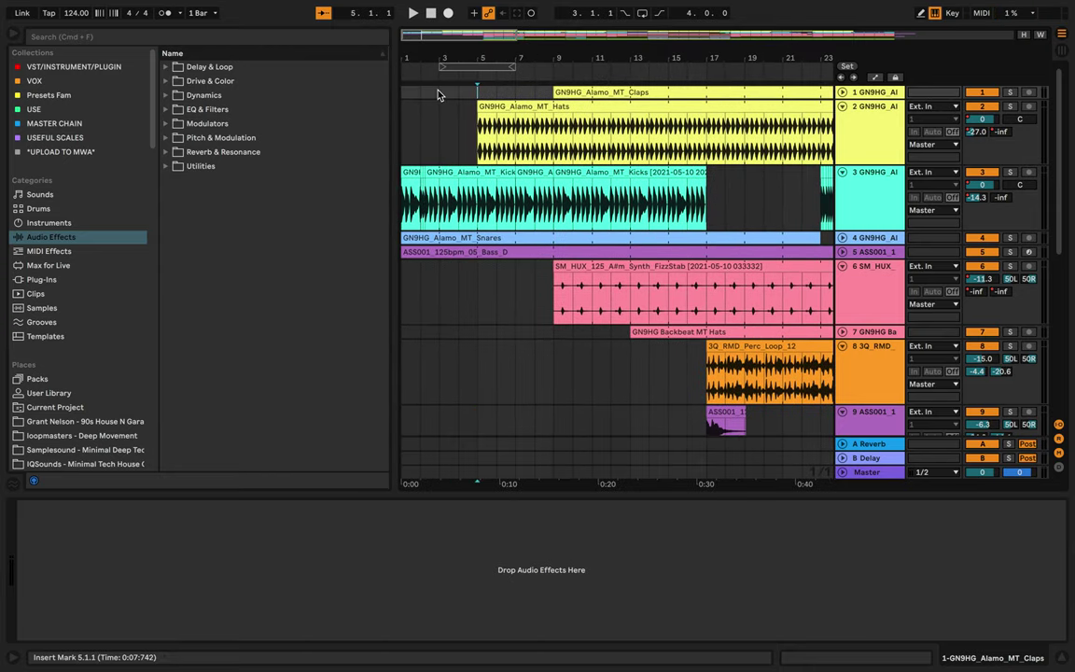
pyautogui.scroll(3, 439, 94)
pyautogui.scroll(-5, 439, 94)
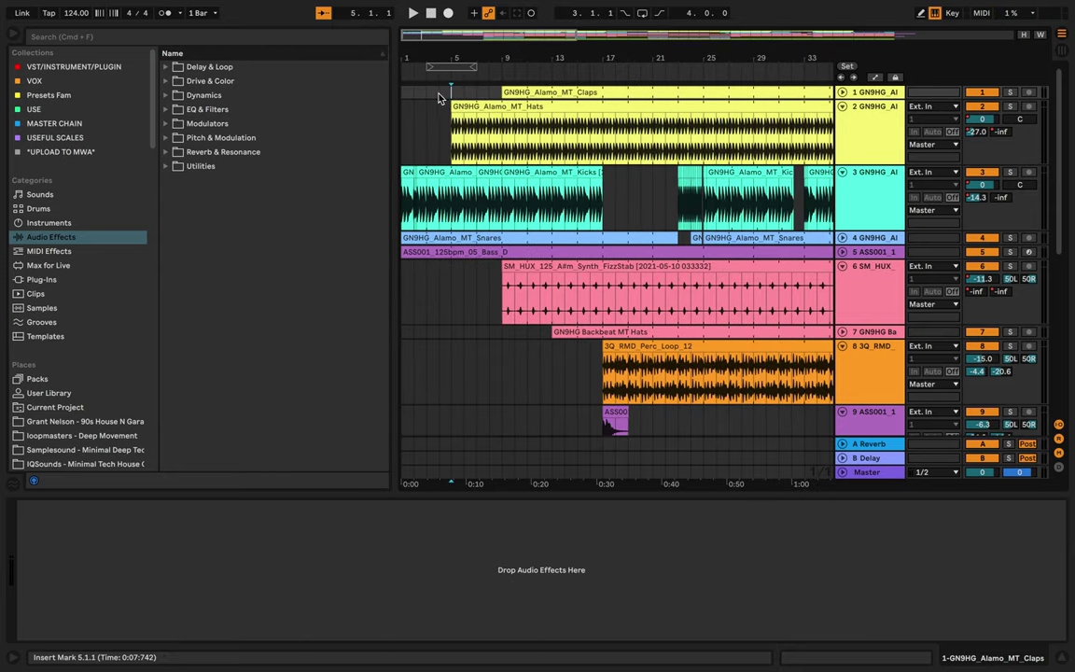
pyautogui.moveTo(438, 94); pyautogui.dragTo(480, 95)
pyautogui.click(402, 93)
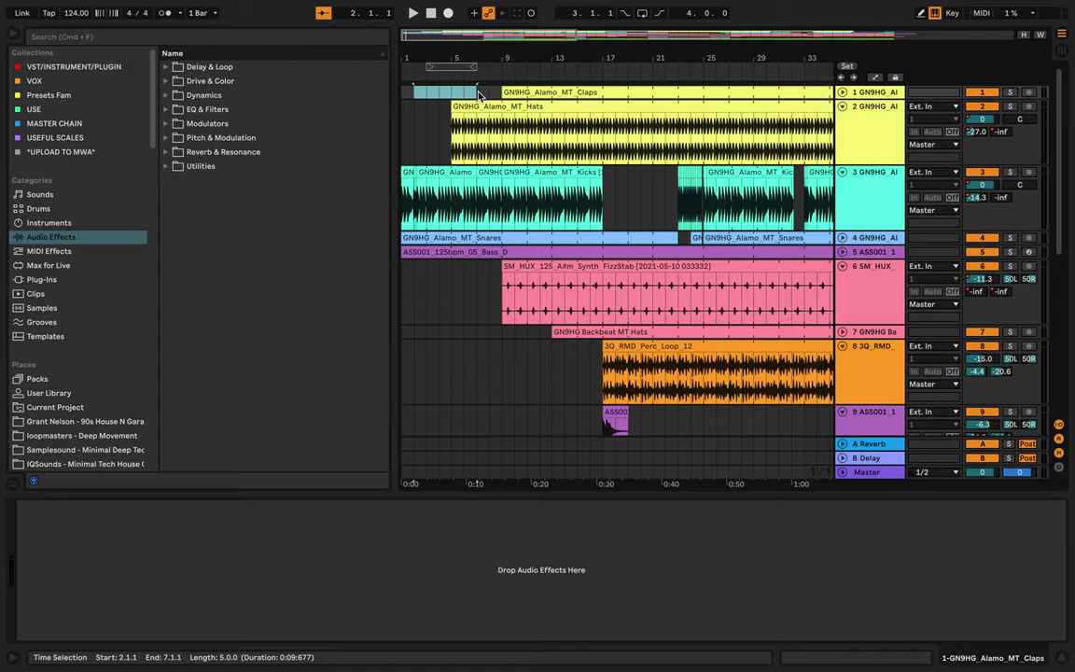
pyautogui.moveTo(478, 92); pyautogui.dragTo(418, 98)
pyautogui.click(415, 92)
pyautogui.click(450, 93)
pyautogui.click(494, 96)
pyautogui.click(416, 95)
pyautogui.moveTo(426, 97)
pyautogui.mouseDown()
pyautogui.moveTo(483, 93)
pyautogui.moveTo(415, 92)
pyautogui.moveTo(493, 93)
pyautogui.moveTo(412, 98)
pyautogui.mouseUp()
pyautogui.click(416, 95)
pyautogui.click(491, 93)
pyautogui.click(489, 94)
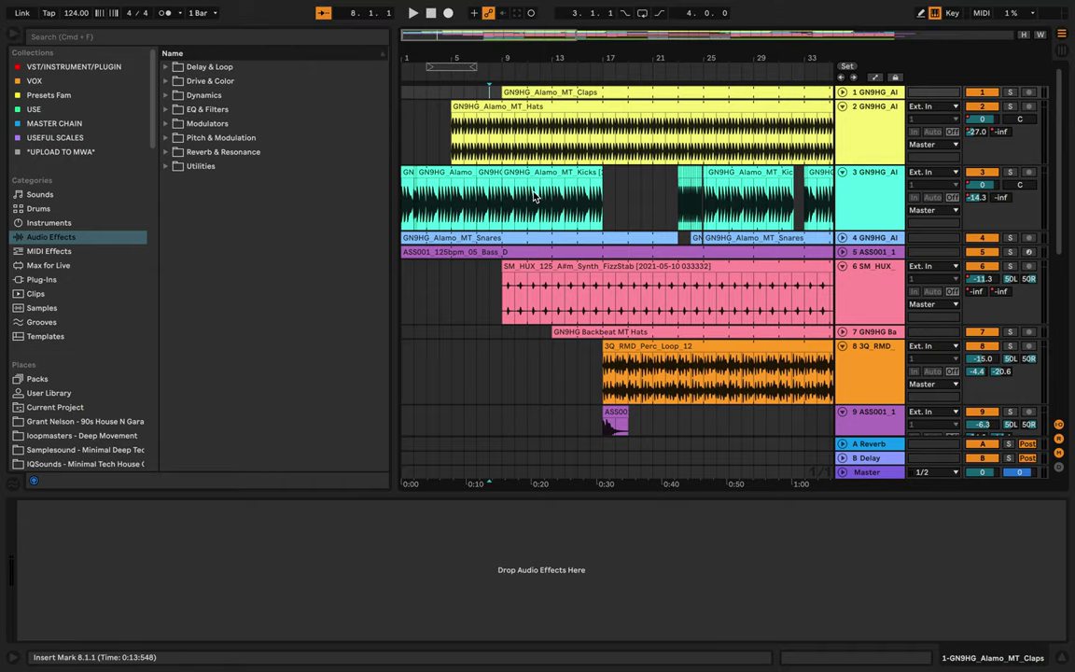
# - Examine the arrangement's sections after the intro, comparing the kick, snare, synth and percussion clips along the timeline
pyautogui.moveTo(537, 197)
pyautogui.hscroll(8, 535, 196)
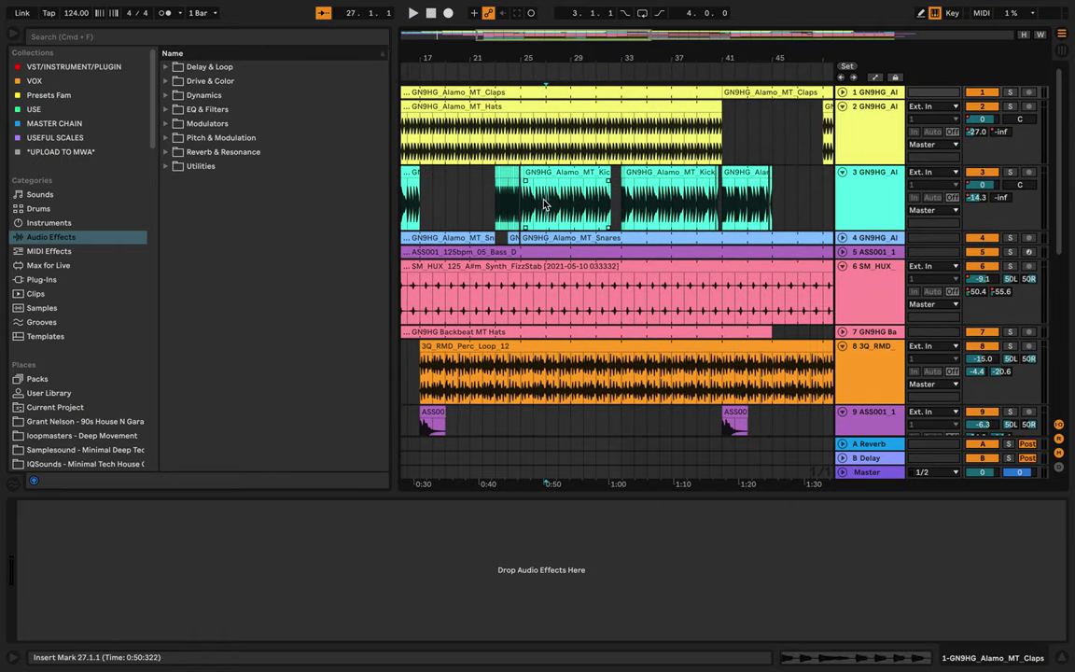
pyautogui.click(546, 204)
pyautogui.scroll(-5, 546, 210)
pyautogui.scroll(3, 546, 214)
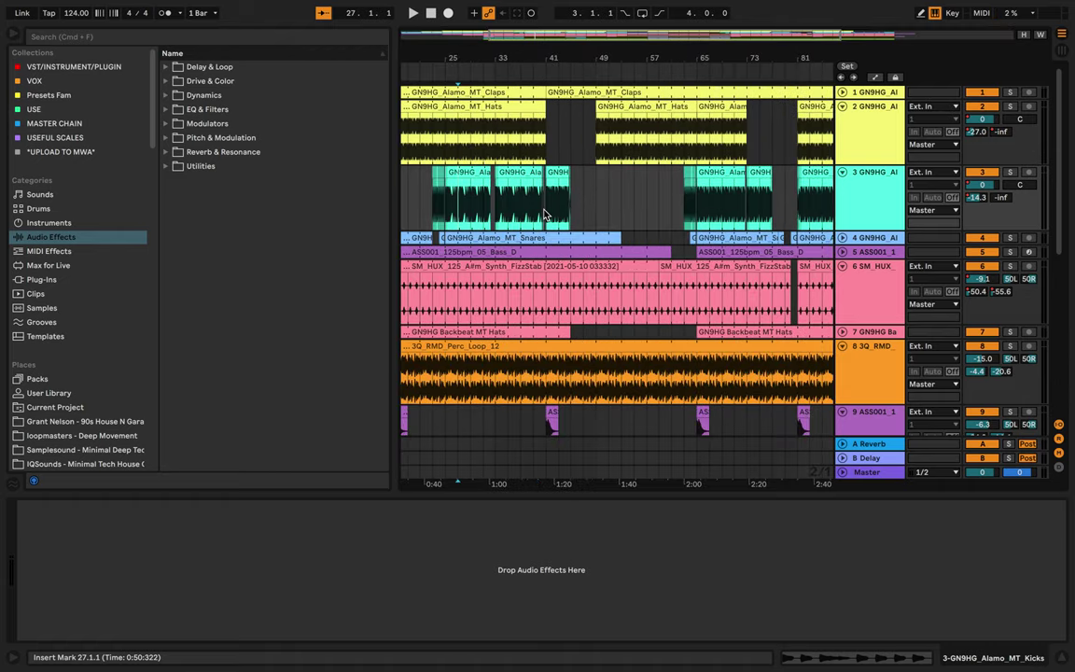
pyautogui.scroll(-8, 546, 214)
pyautogui.scroll(5, 546, 214)
pyautogui.scroll(-3, 546, 215)
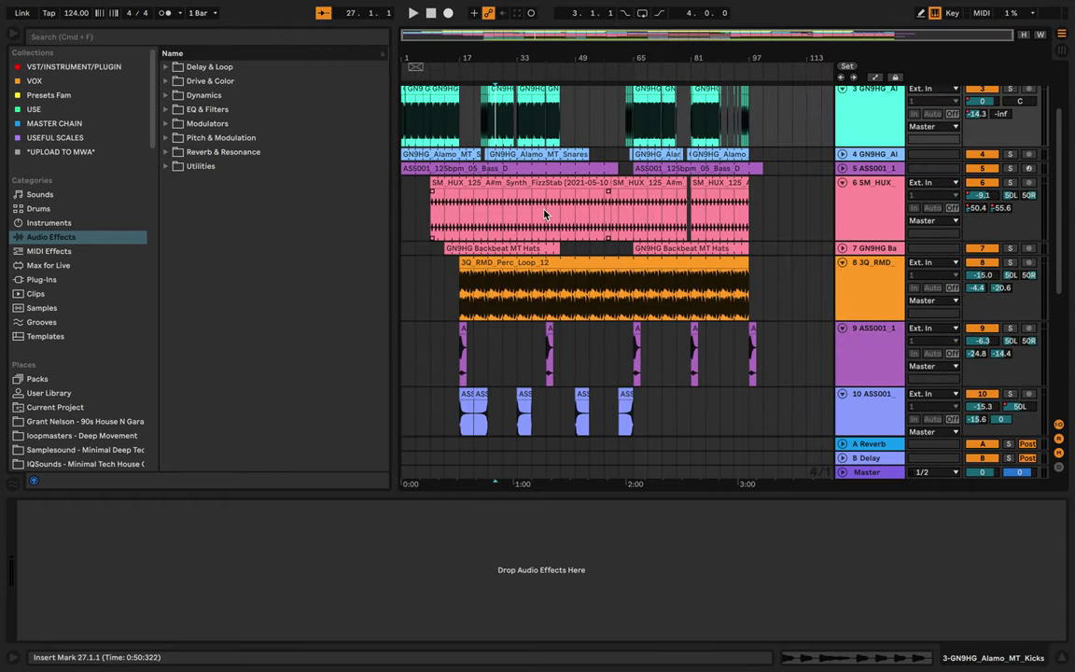
pyautogui.scroll(3, 545, 215)
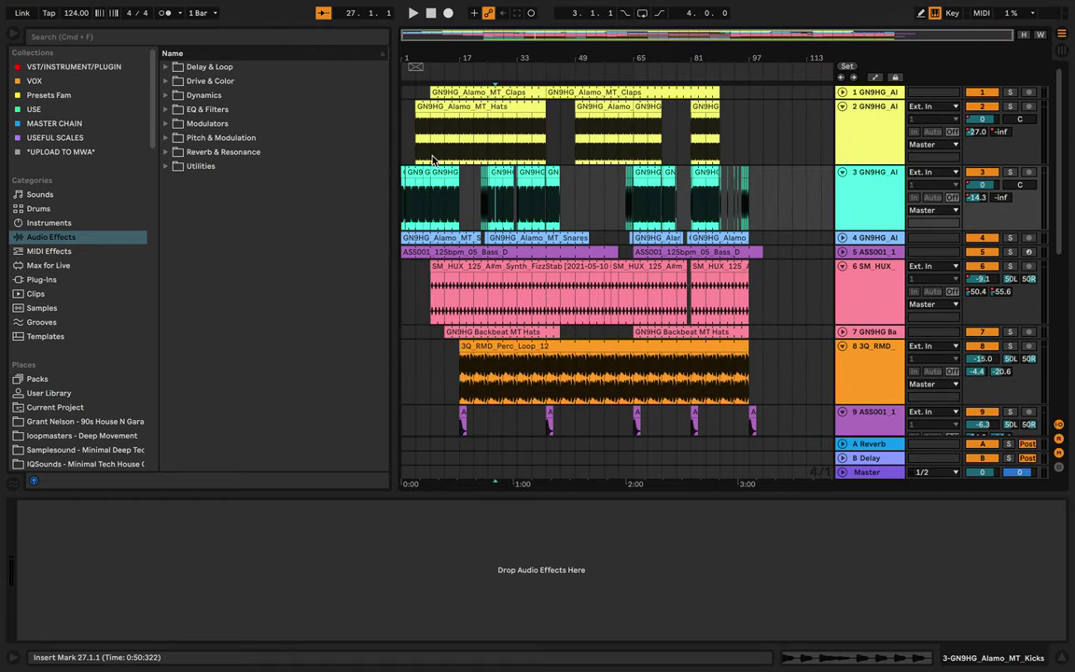
pyautogui.click(408, 97)
pyautogui.scroll(5, 410, 122)
pyautogui.scroll(-4, 409, 126)
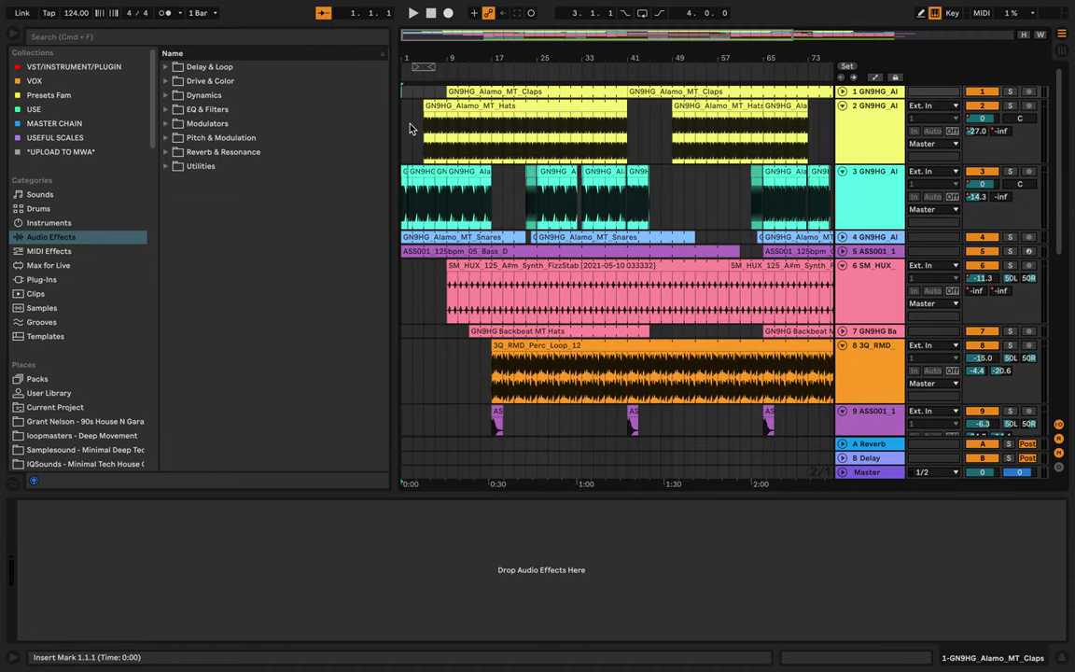
pyautogui.scroll(4, 409, 129)
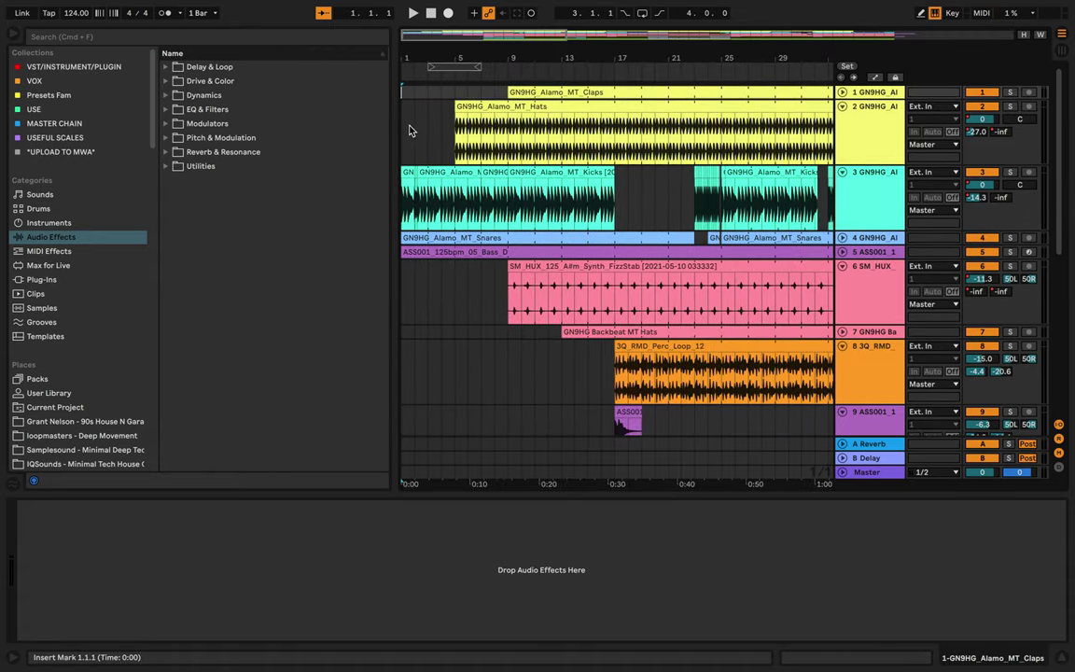
pyautogui.scroll(-2, 409, 131)
pyautogui.scroll(3, 409, 131)
pyautogui.scroll(-2, 409, 131)
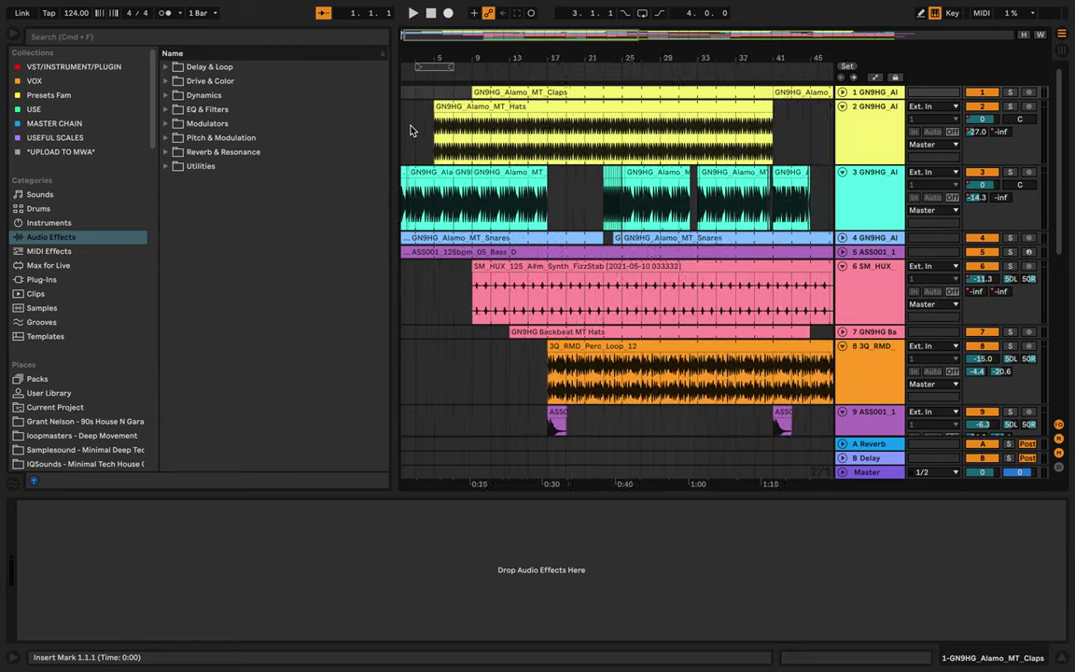
pyautogui.scroll(2, 409, 131)
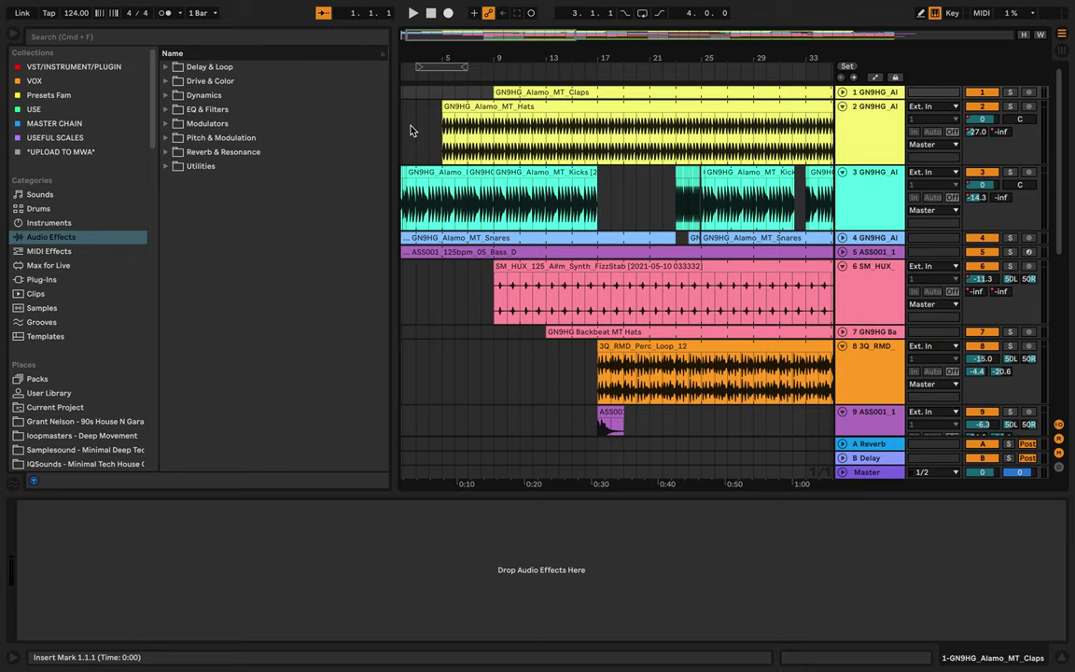
pyautogui.scroll(2, 409, 130)
pyautogui.scroll(-2, 407, 135)
pyautogui.scroll(3, 403, 141)
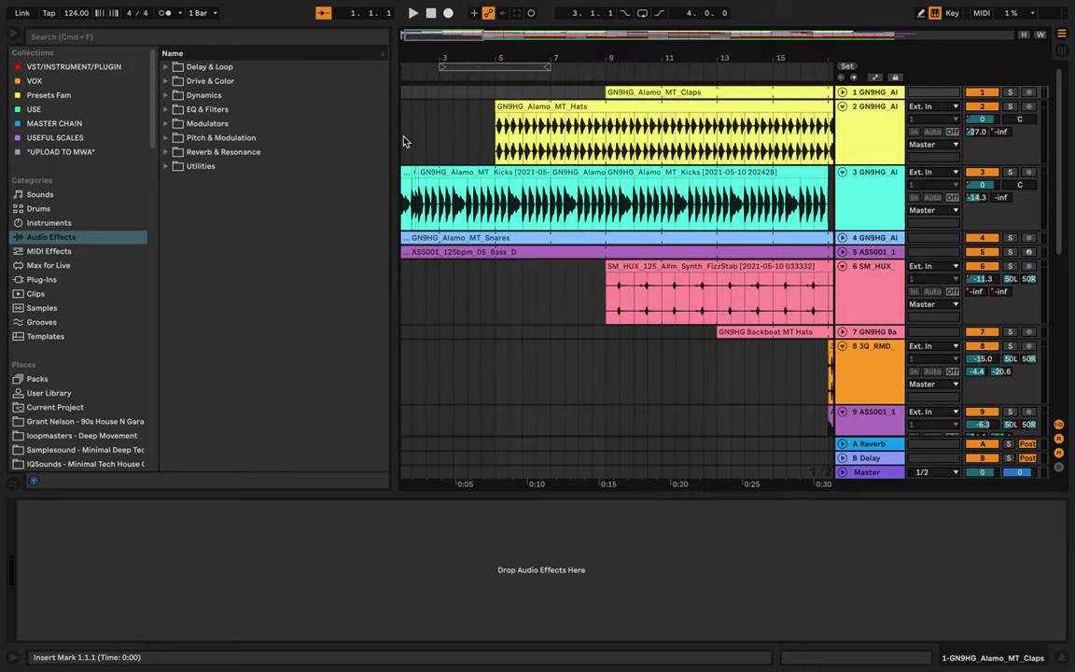
pyautogui.scroll(-3, 404, 141)
pyautogui.click(410, 135)
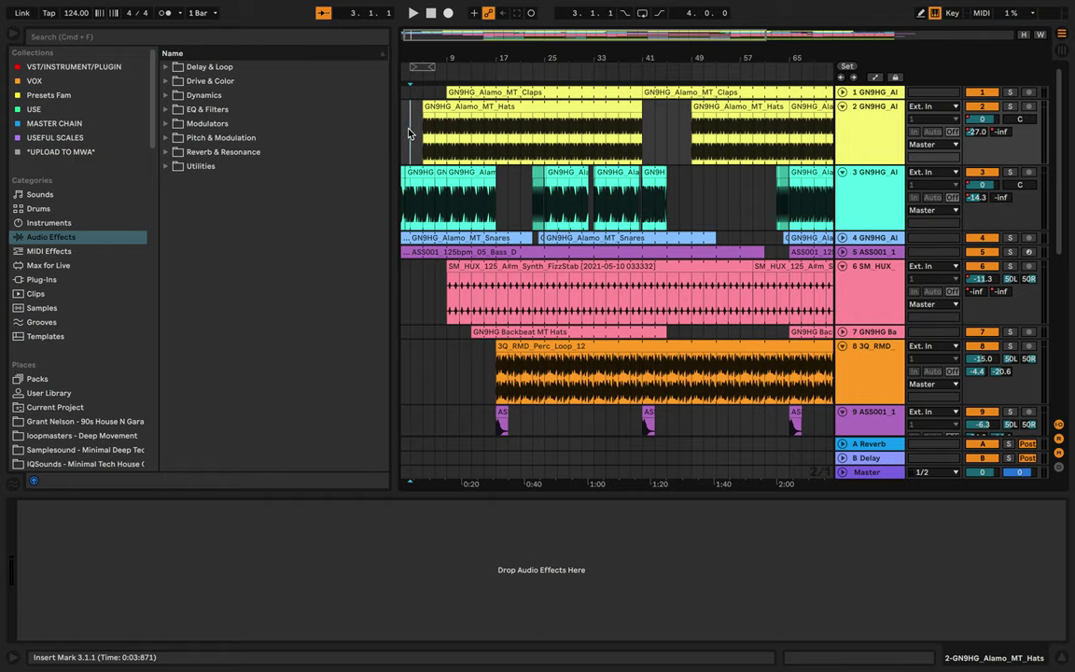
pyautogui.moveTo(410, 134); pyautogui.dragTo(405, 133)
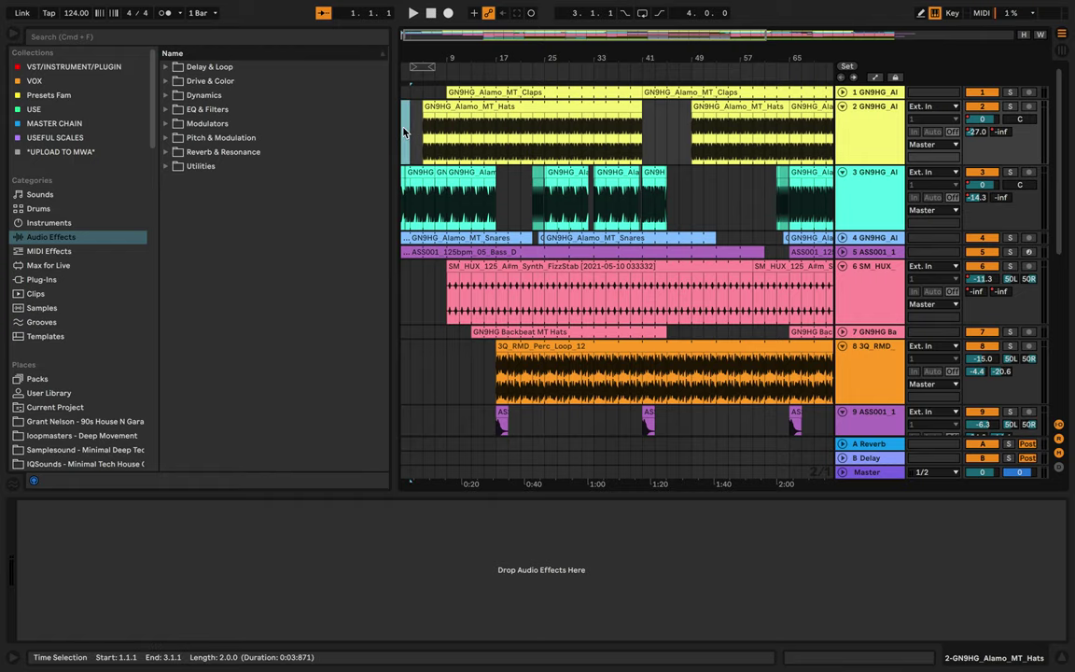
pyautogui.scroll(3, 404, 132)
pyautogui.click(432, 130)
pyautogui.scroll(3, 432, 130)
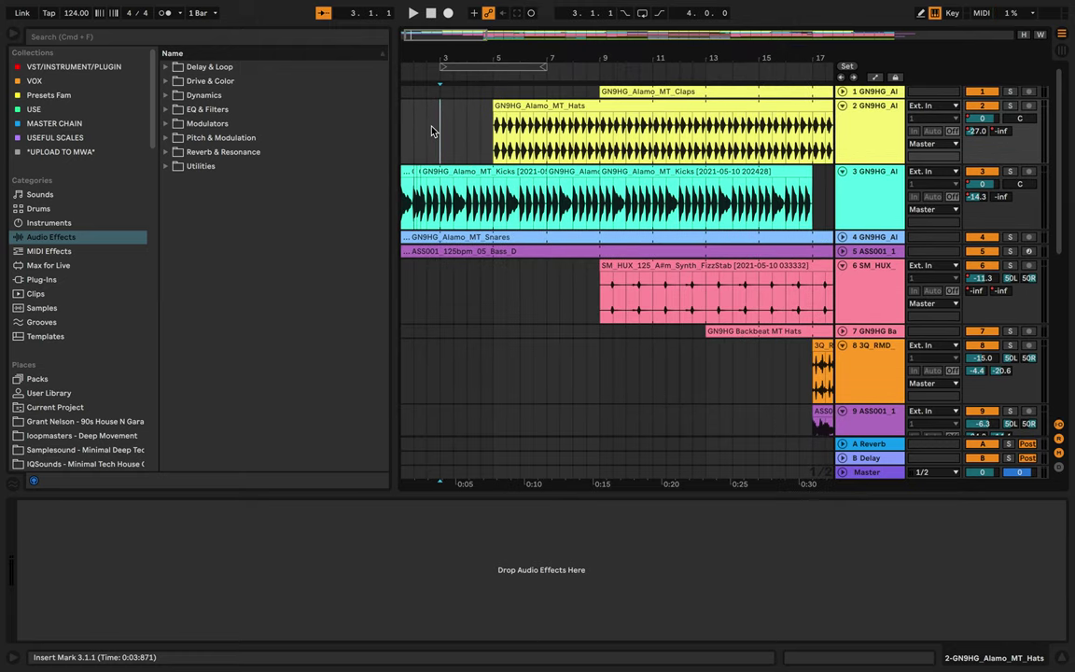
pyautogui.hscroll(-2, 432, 131)
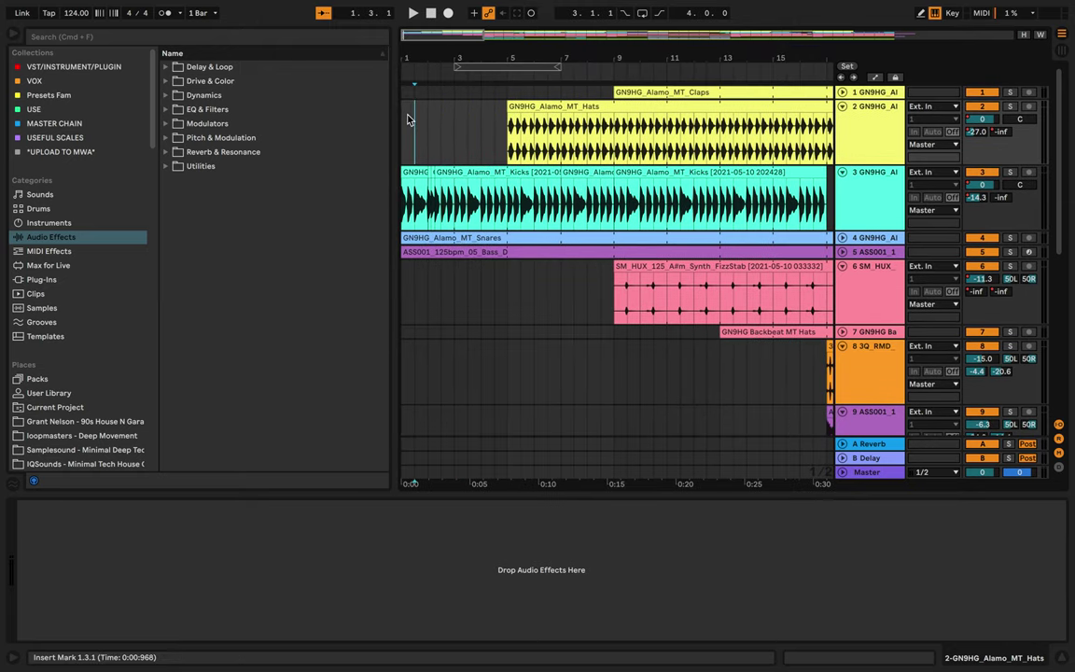
pyautogui.moveTo(414, 115); pyautogui.dragTo(448, 116)
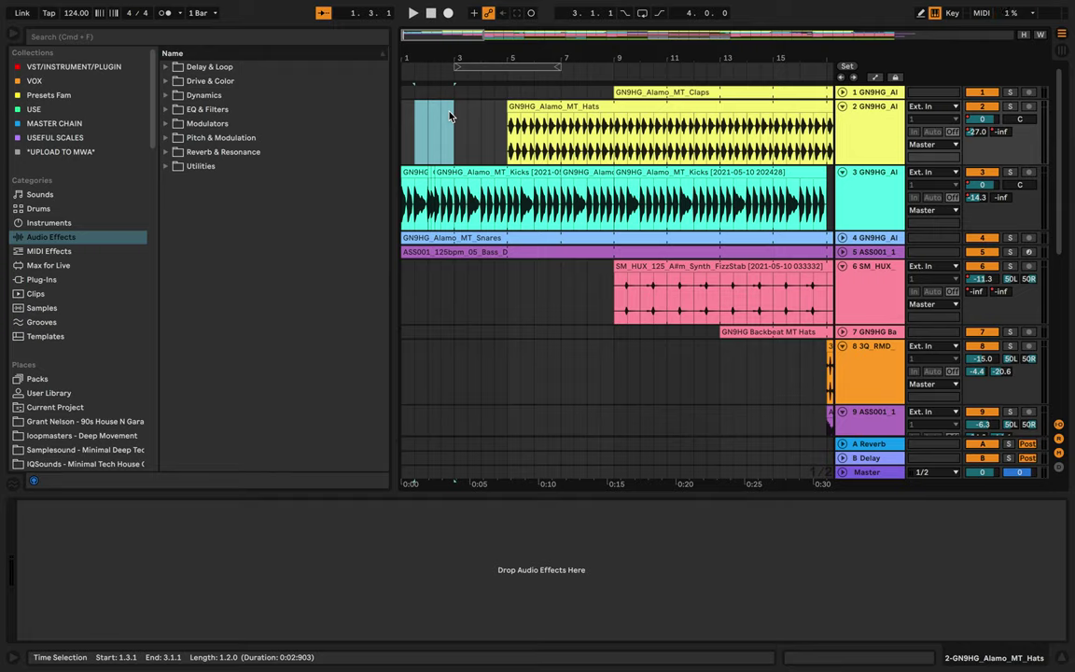
pyautogui.click(450, 116)
pyautogui.moveTo(431, 113)
pyautogui.mouseDown()
pyautogui.moveTo(463, 116)
pyautogui.moveTo(432, 115)
pyautogui.mouseUp()
pyautogui.click(443, 119)
pyautogui.moveTo(431, 115)
pyautogui.mouseDown()
pyautogui.moveTo(481, 112)
pyautogui.moveTo(432, 114)
pyautogui.mouseUp()
pyautogui.click(432, 119)
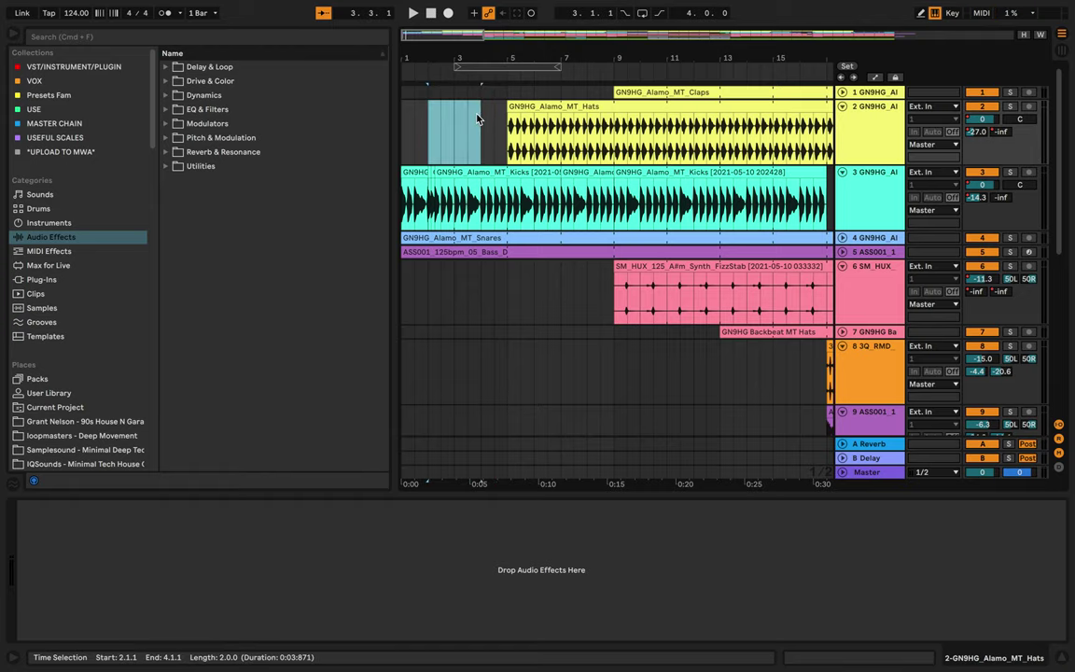
pyautogui.click(428, 98)
pyautogui.press('-')
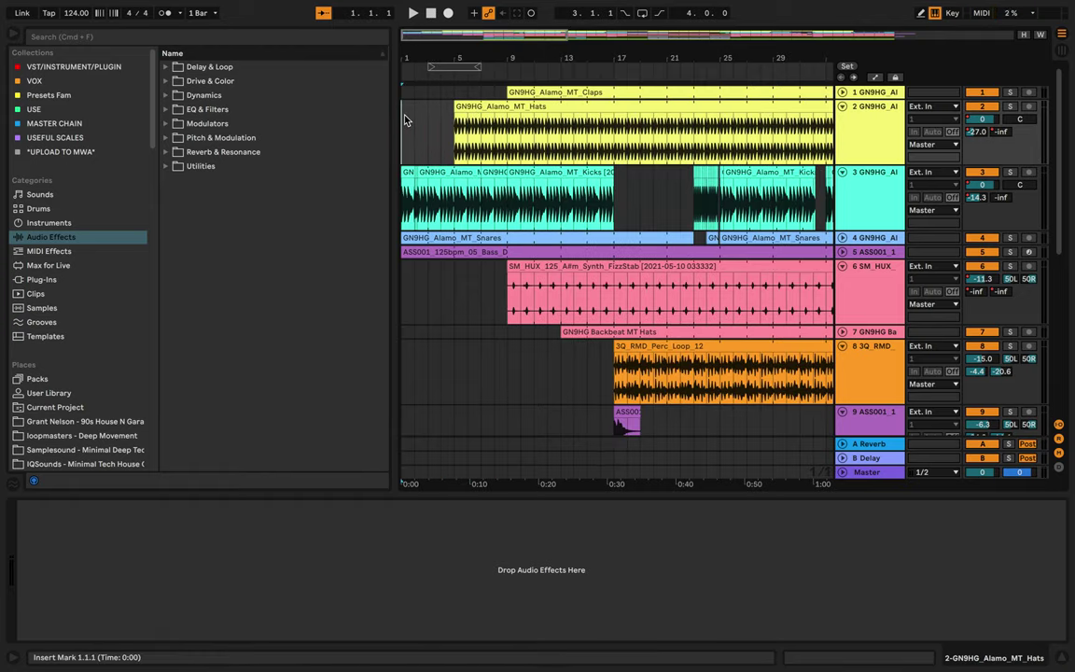
pyautogui.press('+')
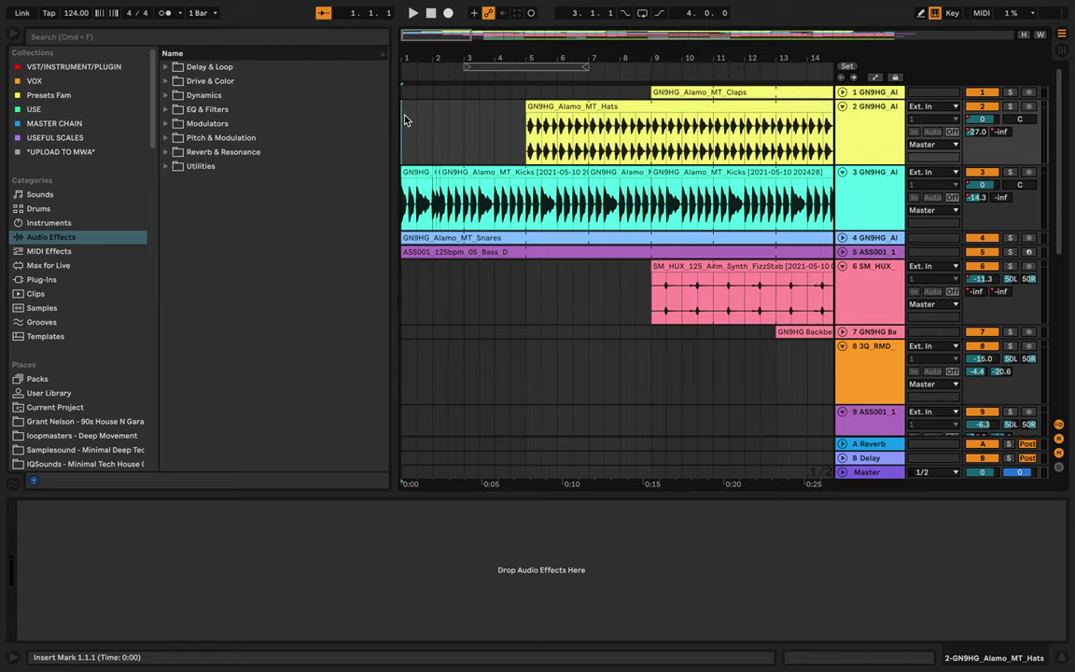
pyautogui.press('-')
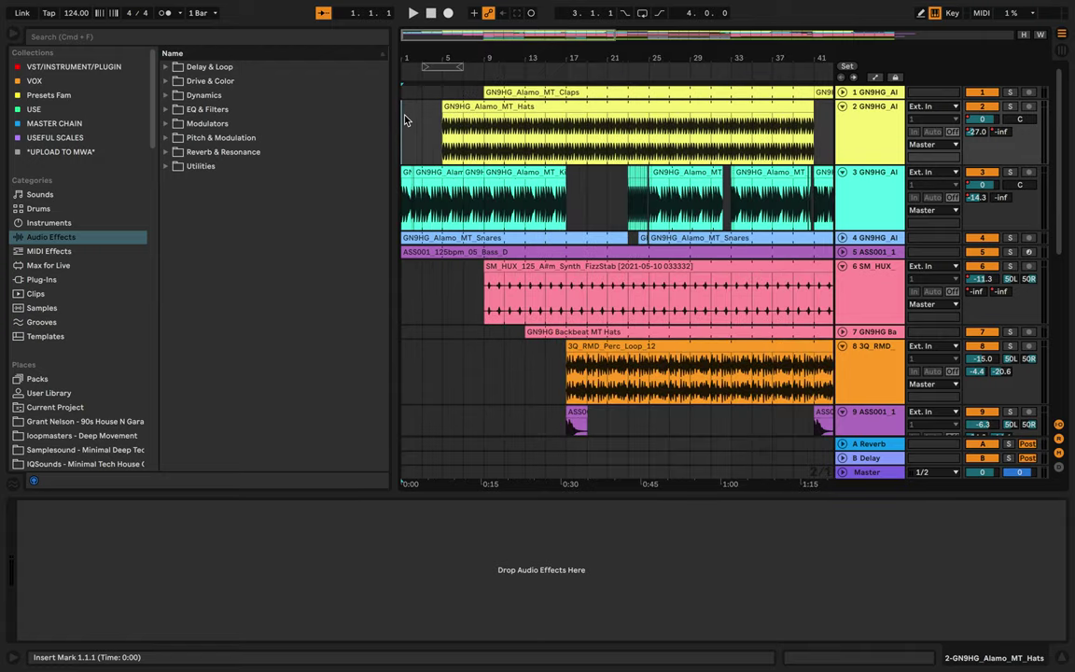
# - Play the arrangement from bar 1 with the full track in view, and lower the system volume
pyautogui.scroll(-10, 405, 119)
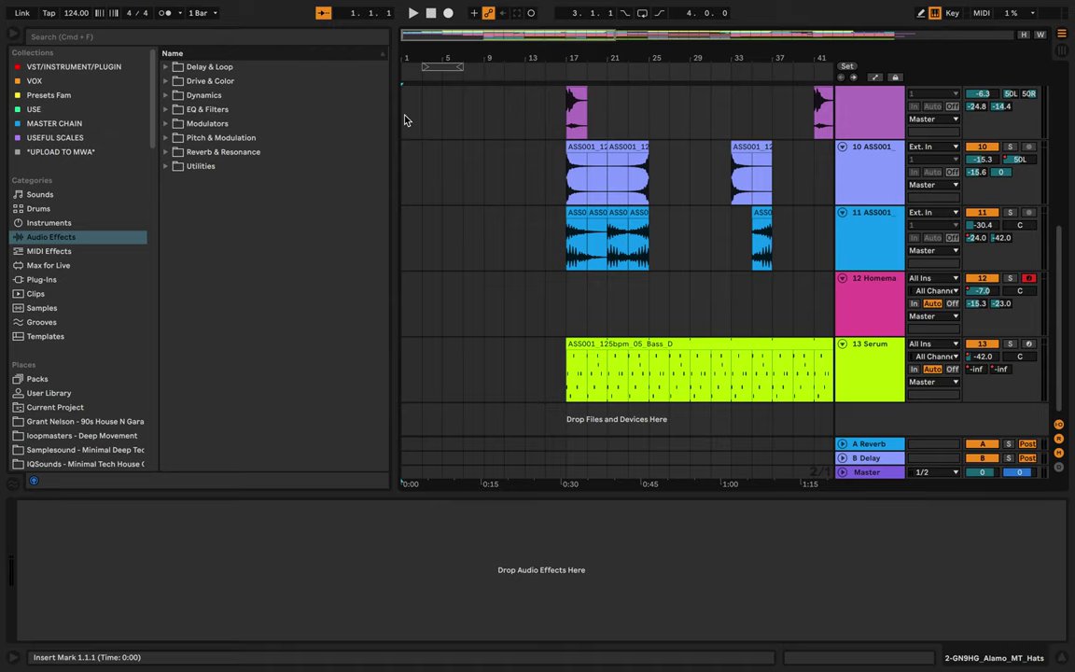
pyautogui.press('-')
pyautogui.press('space')
pyautogui.scroll(4, 405, 120)
pyautogui.press('-')
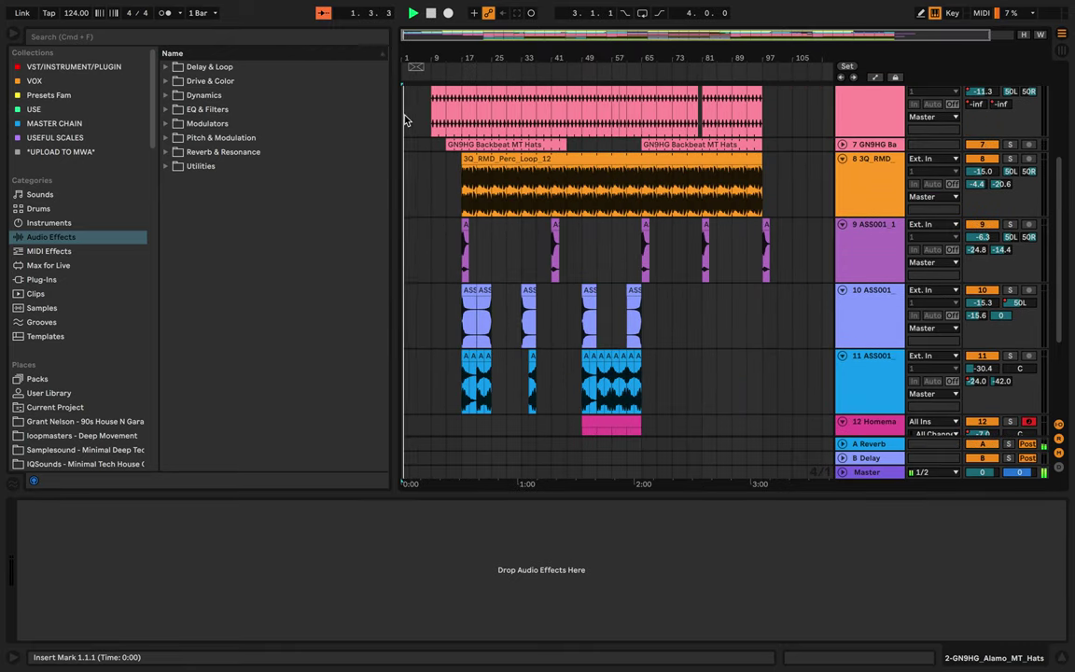
pyautogui.scroll(5, 405, 120)
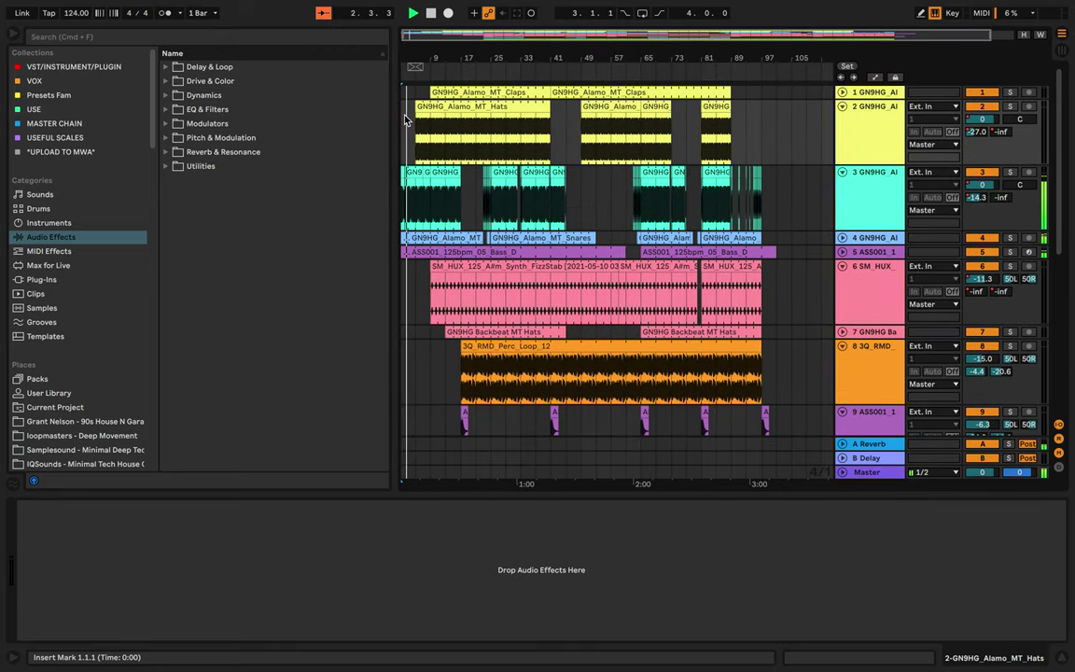
pyautogui.press('XF86AudioLowerVolume')
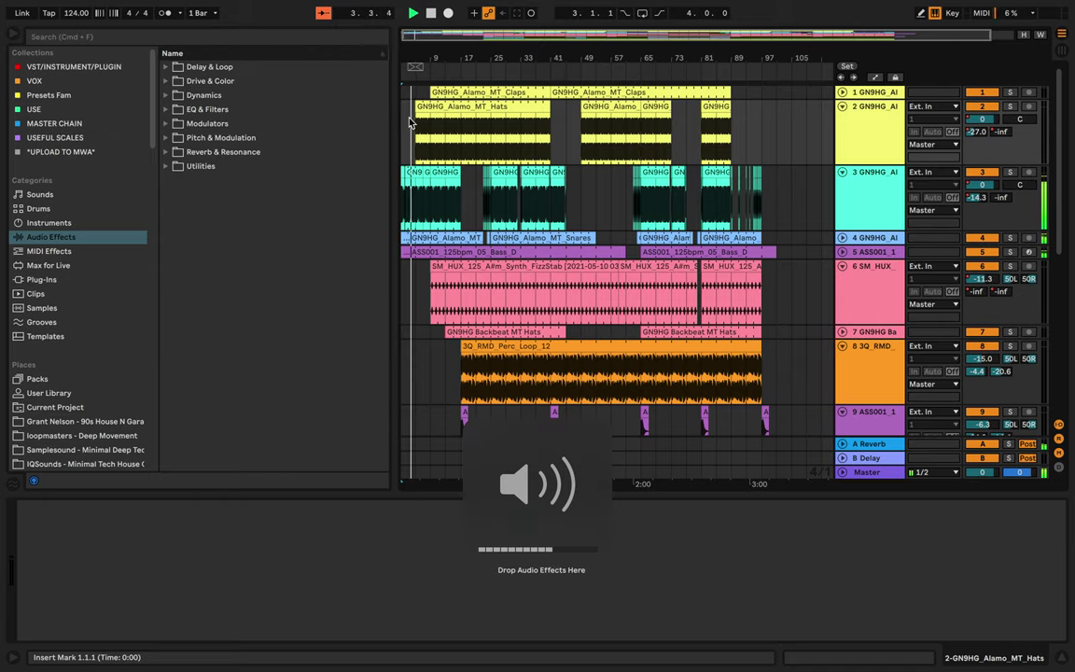
# - Listen to the intro with the kicks, hats and synth stab clips in closer view, at a lower system volume
pyautogui.press('+')
pyautogui.press('+')
pyautogui.press('+')
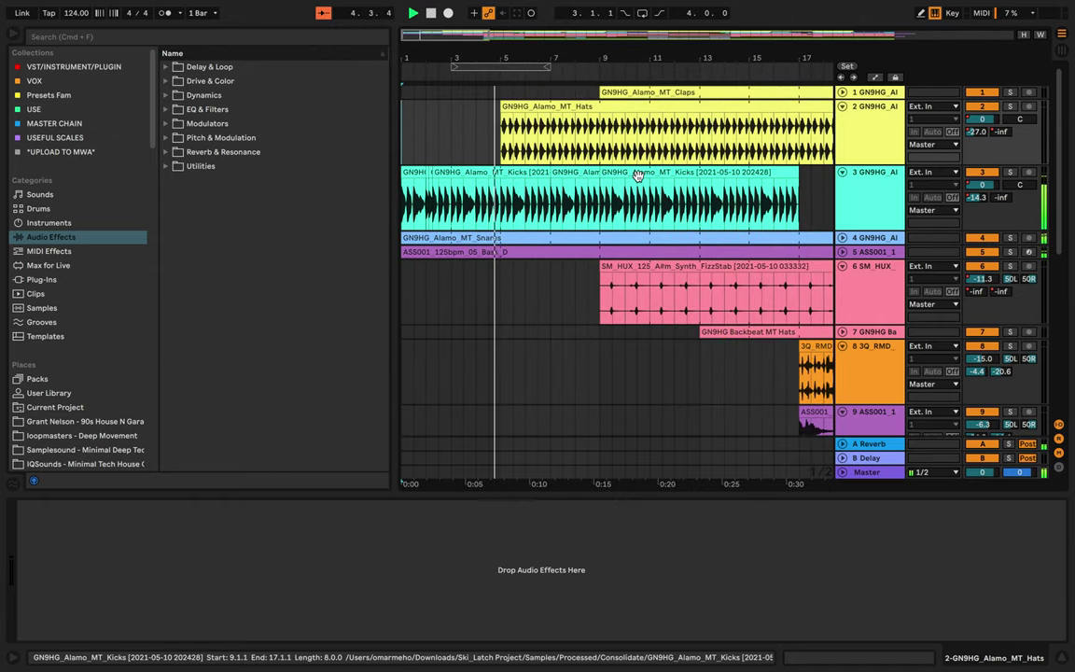
pyautogui.press('-')
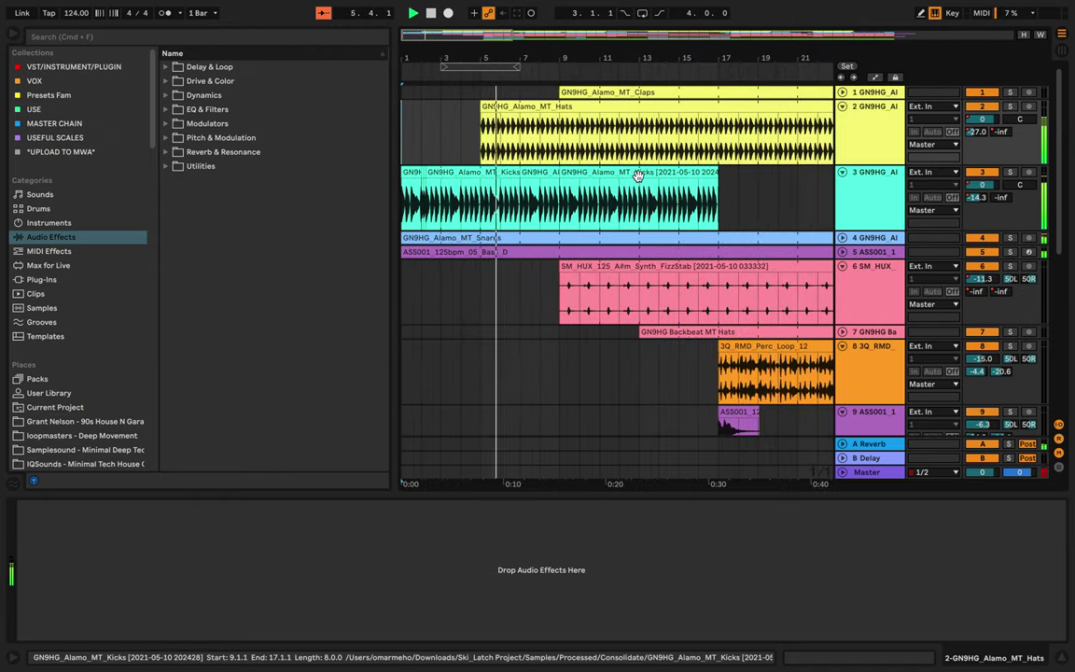
pyautogui.press('XF86AudioLowerVolume')
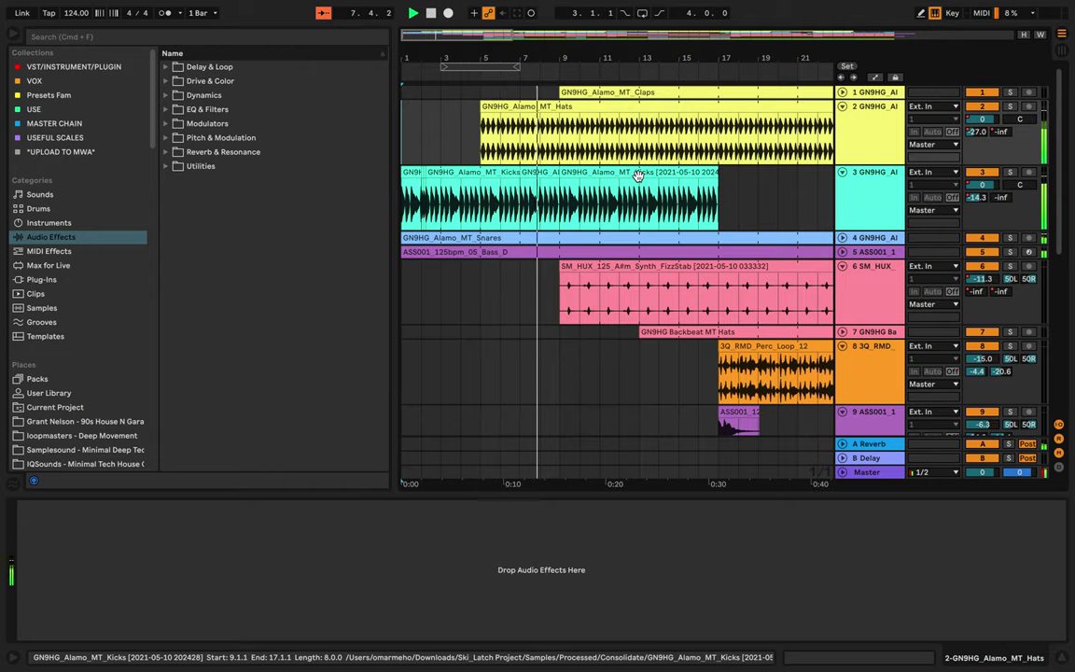
# - Unfold the snares and bass tracks to show their clip contents, and lower the system volume further
pyautogui.click(843, 92)
pyautogui.click(843, 93)
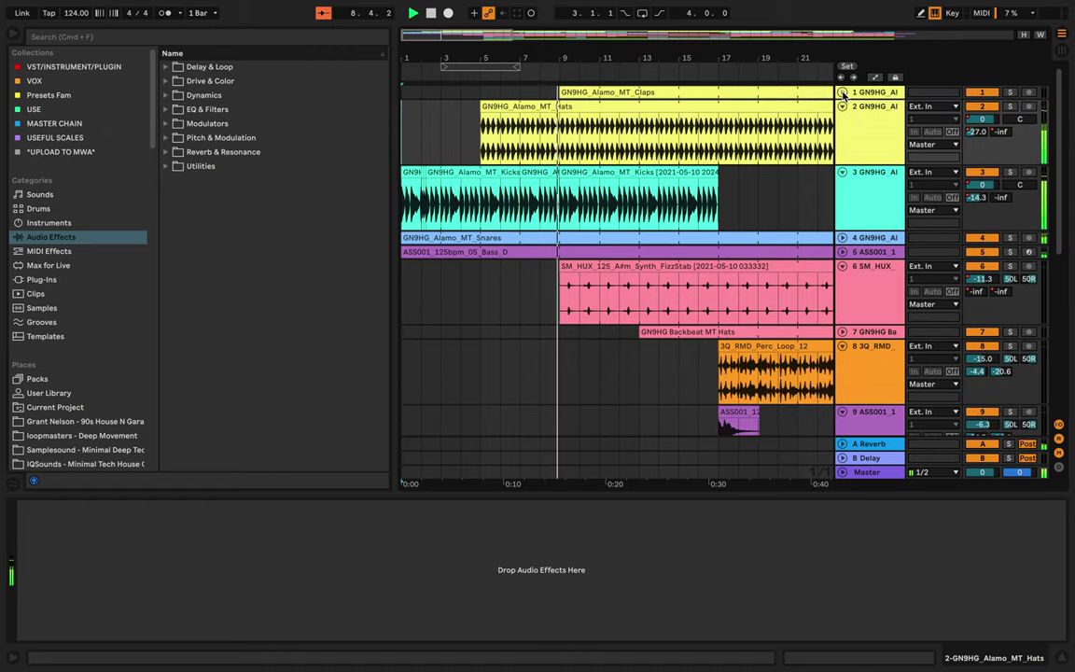
pyautogui.press('XF86AudioLowerVolume')
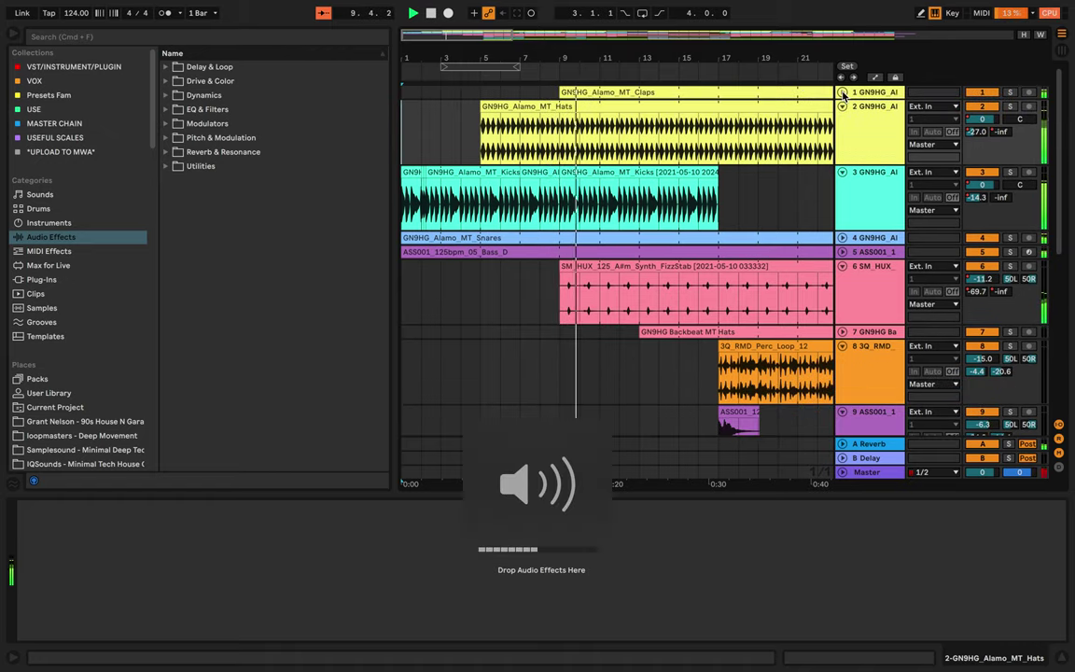
pyautogui.click(843, 252)
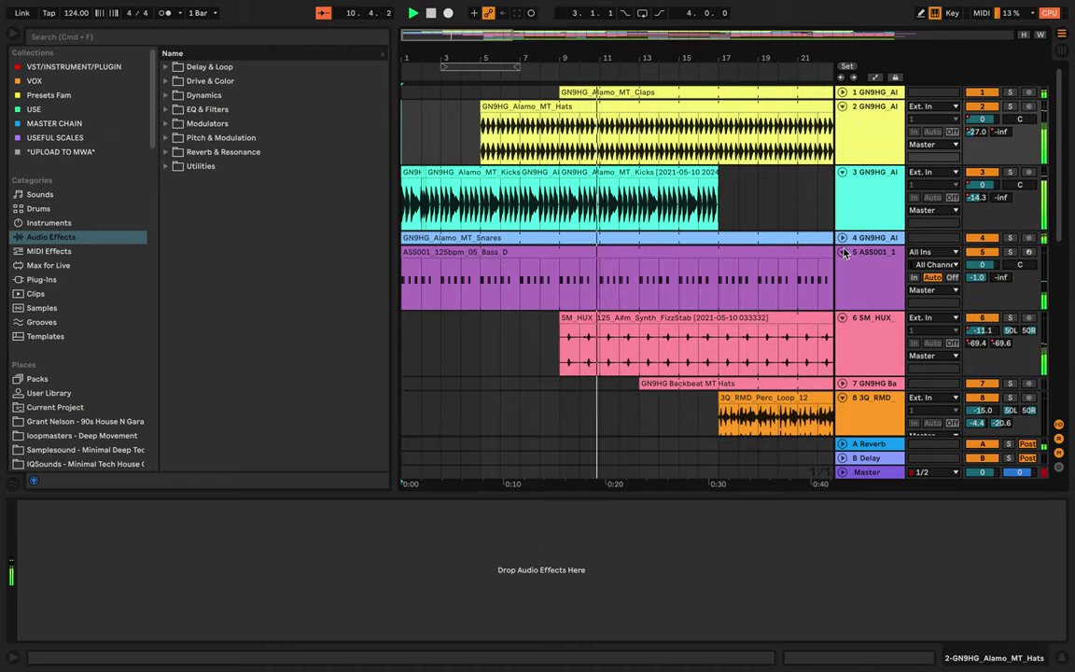
pyautogui.click(843, 238)
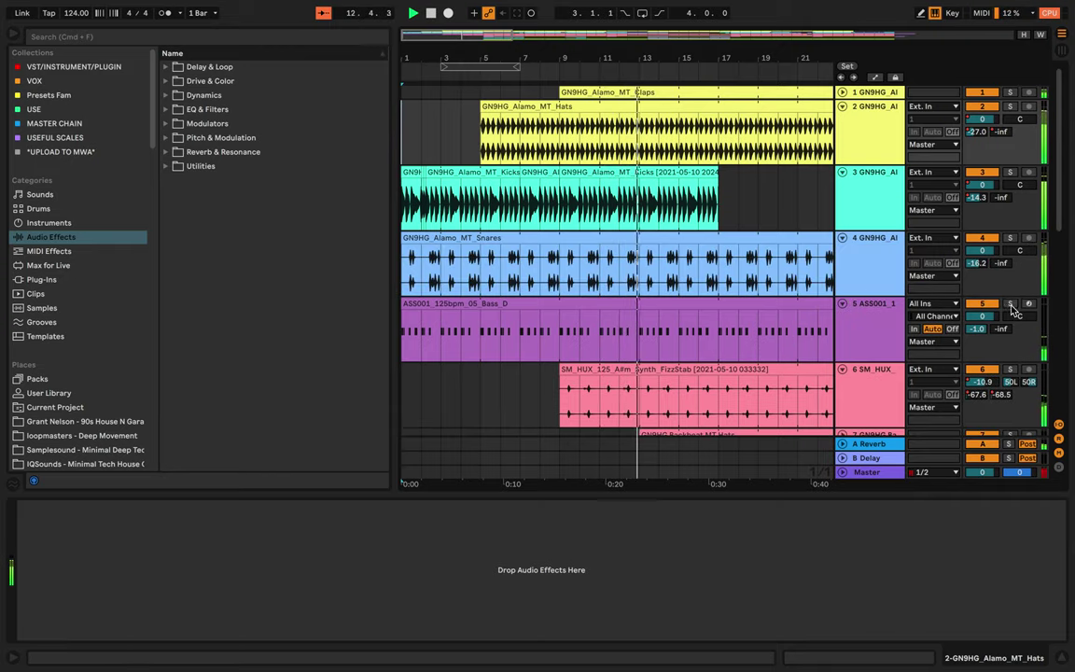
# - Unfold the Backbeat MT Hats track to inspect its clip, and fold it again
pyautogui.scroll(-1, 821, 338)
pyautogui.scroll(-3, 821, 338)
pyautogui.click(843, 318)
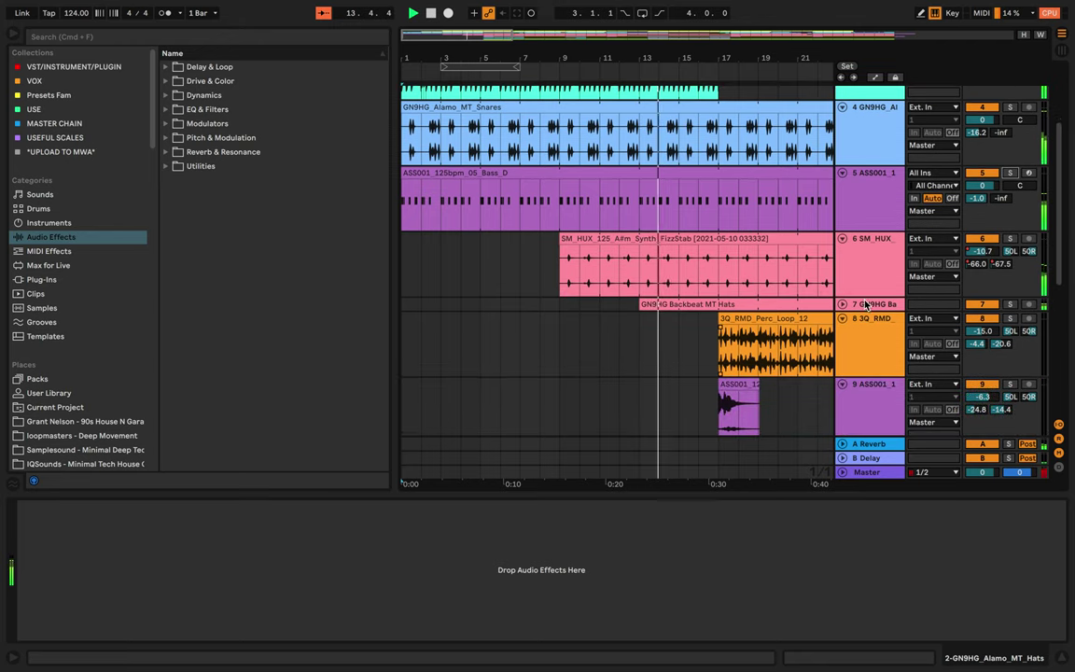
pyautogui.click(844, 306)
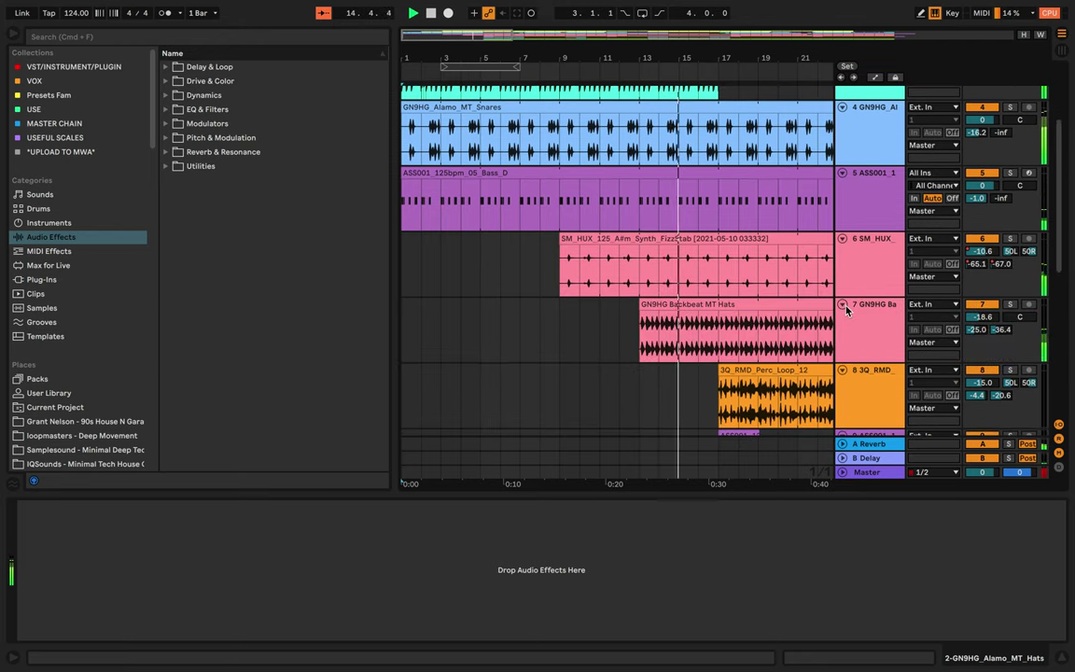
pyautogui.click(843, 306)
# - Solo track 9 for a moment at bar 17, and examine the percussion, FX and Serum clips that start there
pyautogui.scroll(-1, 761, 306)
pyautogui.scroll(-1, 761, 306)
pyautogui.hscroll(2, 760, 306)
pyautogui.scroll(2, 667, 344)
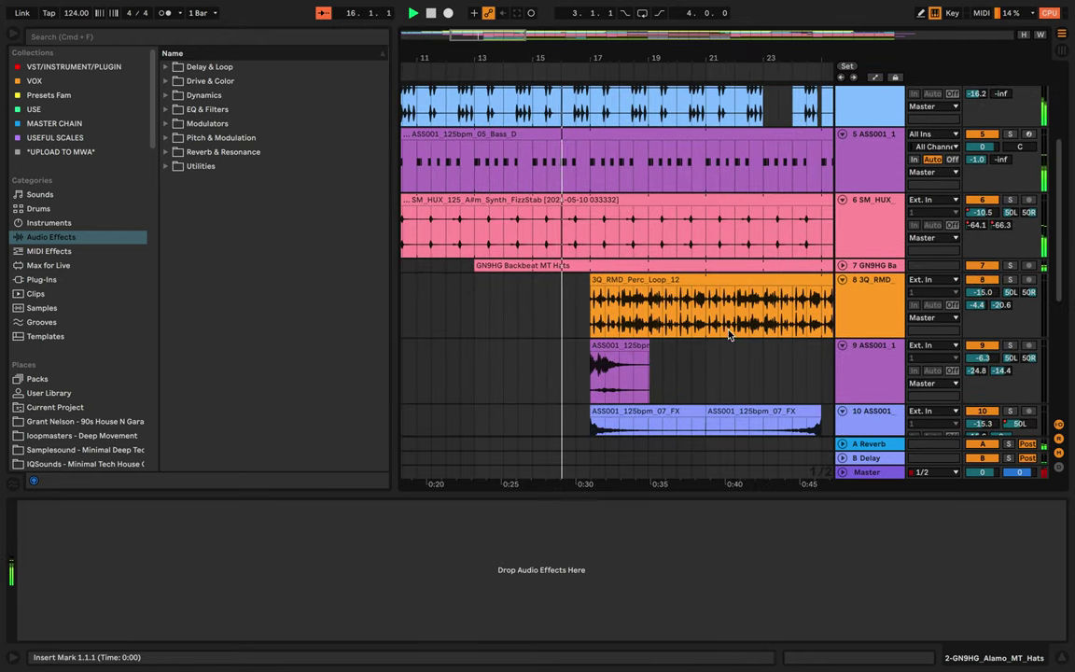
pyautogui.click(1011, 348)
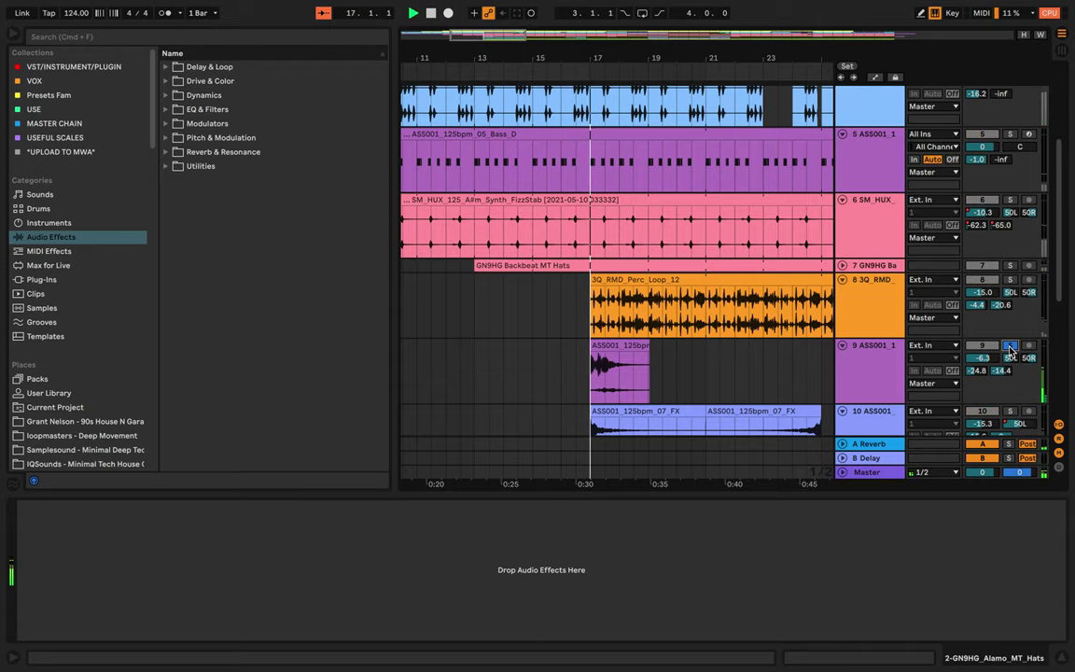
pyautogui.scroll(-10, 719, 328)
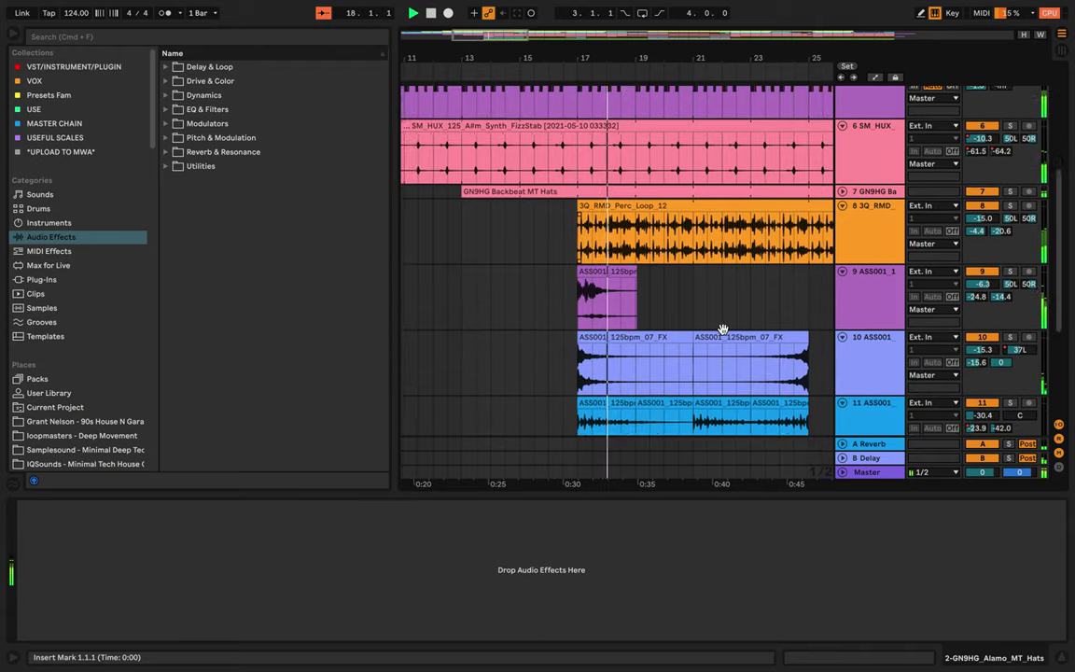
pyautogui.hscroll(5, 643, 173)
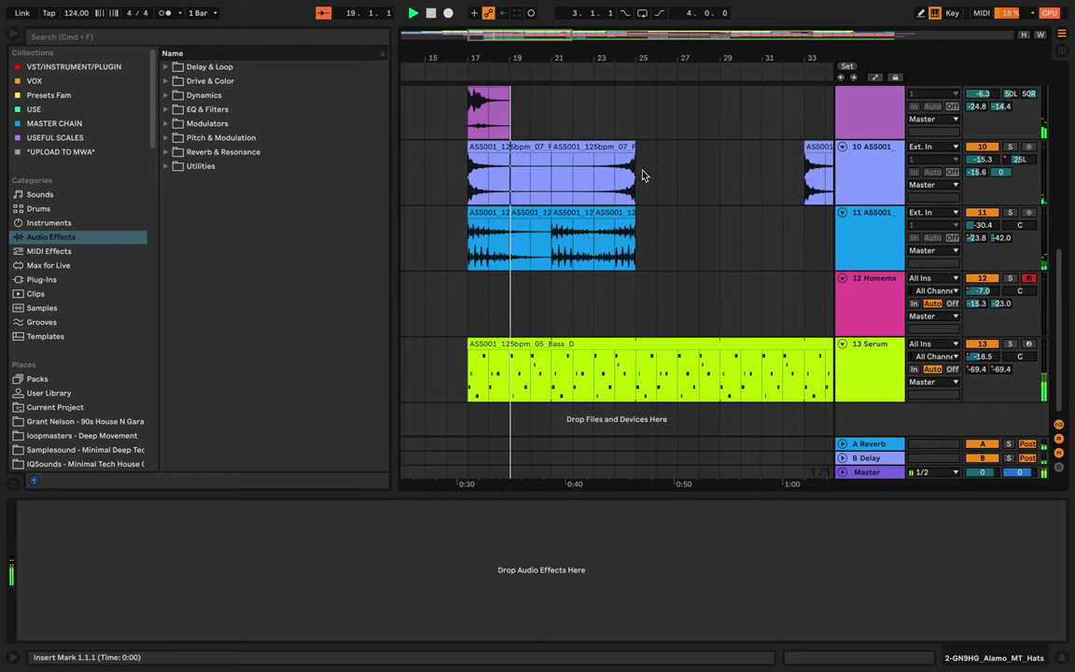
# - Solo the Serum track, open its device chain, and display its Serum DISTORT automation in the arrangement
pyautogui.click(1011, 345)
pyautogui.doubleClick(902, 370)
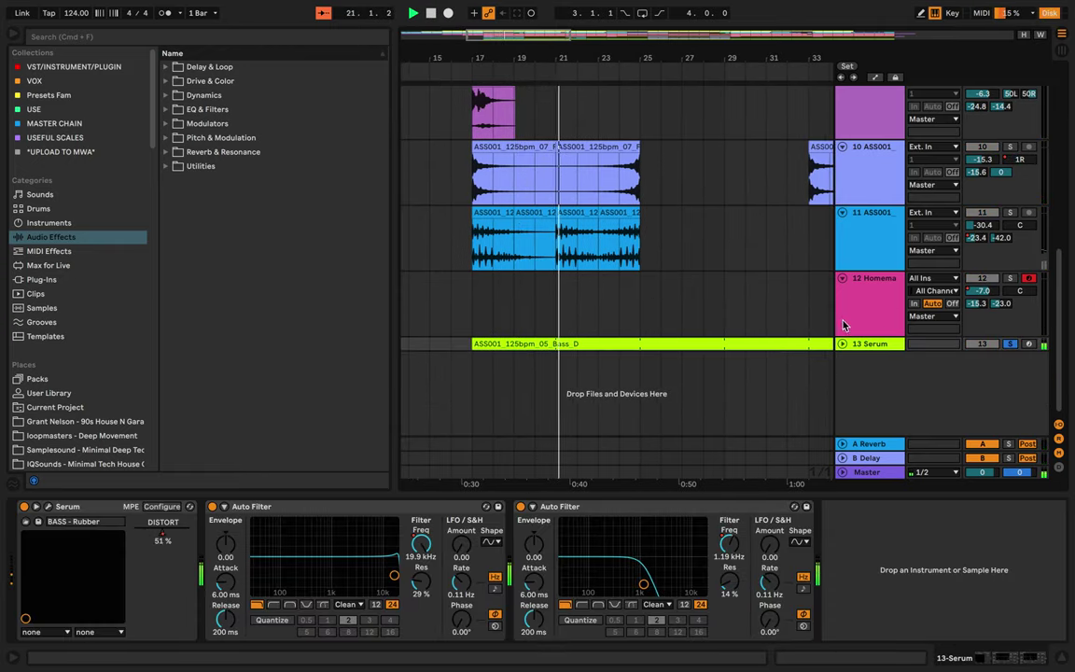
pyautogui.click(842, 343)
pyautogui.press('a')
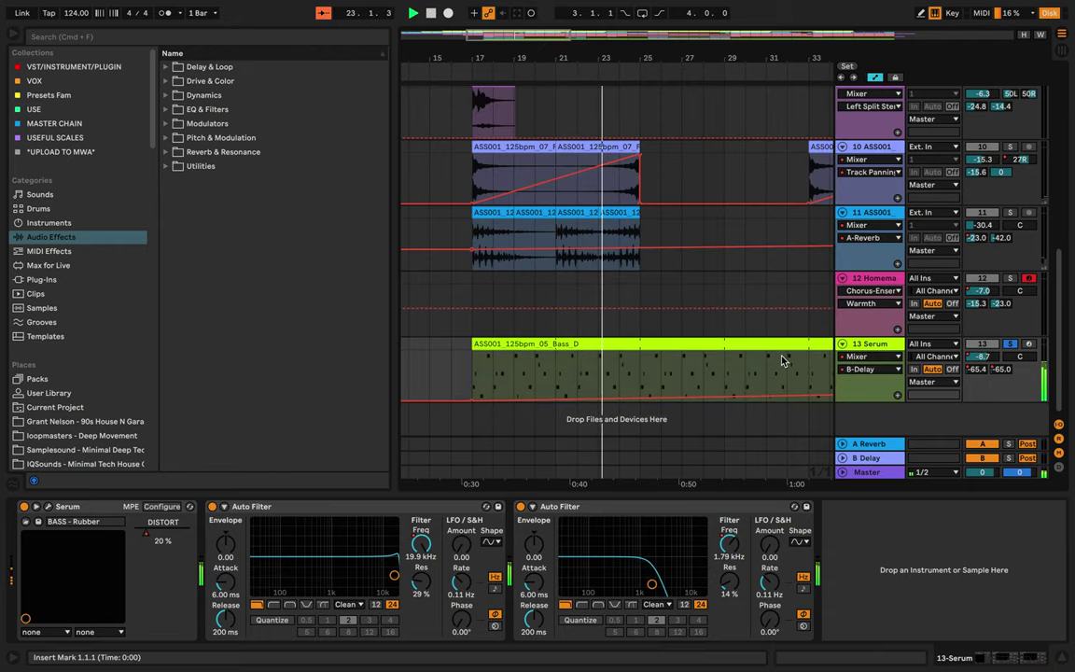
pyautogui.click(863, 357)
pyautogui.click(857, 378)
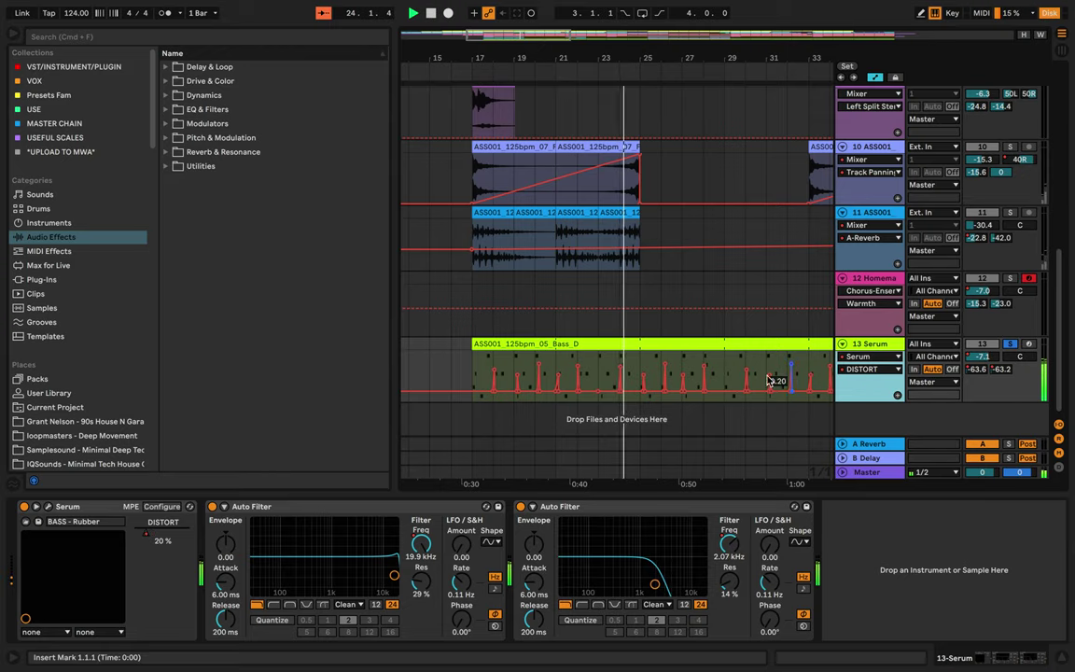
# - Examine the DISTORT automation spikes on the Serum bass clip around bars 24 to 29, and raise the system volume
pyautogui.scroll(5, 652, 346)
pyautogui.hscroll(-4, 728, 390)
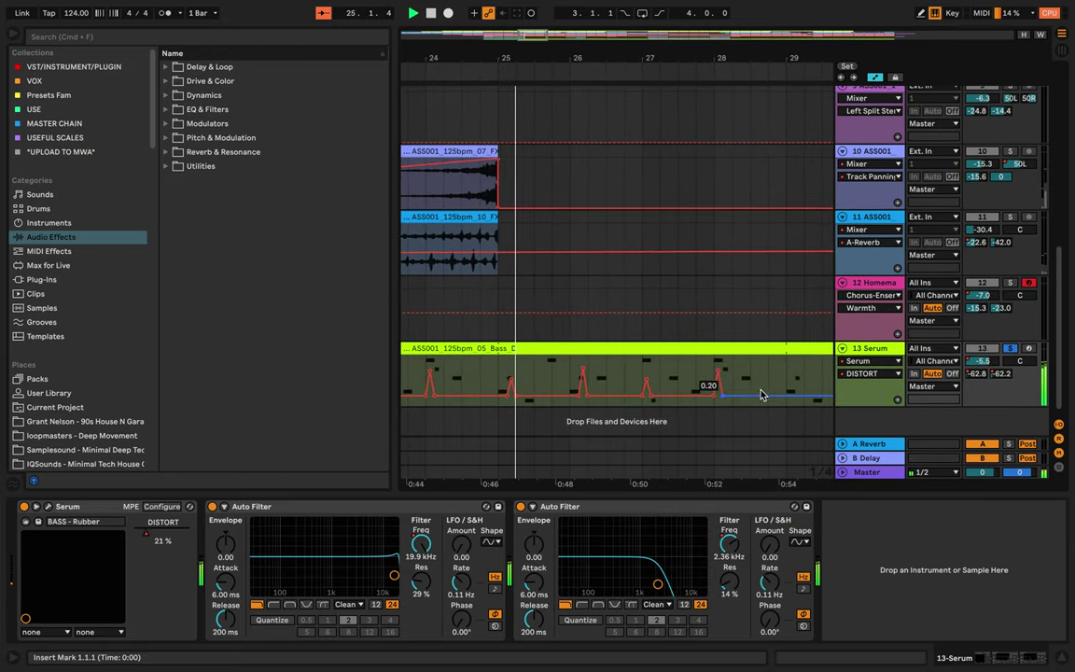
pyautogui.scroll(5, 776, 397)
pyautogui.hscroll(-3, 777, 396)
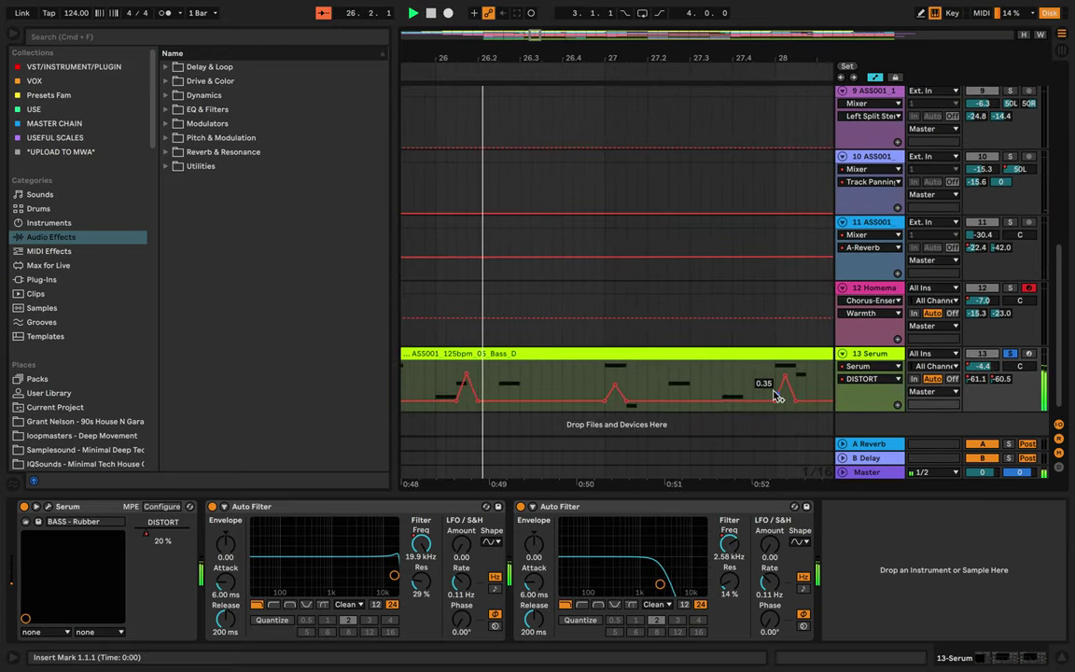
pyautogui.scroll(-3, 775, 394)
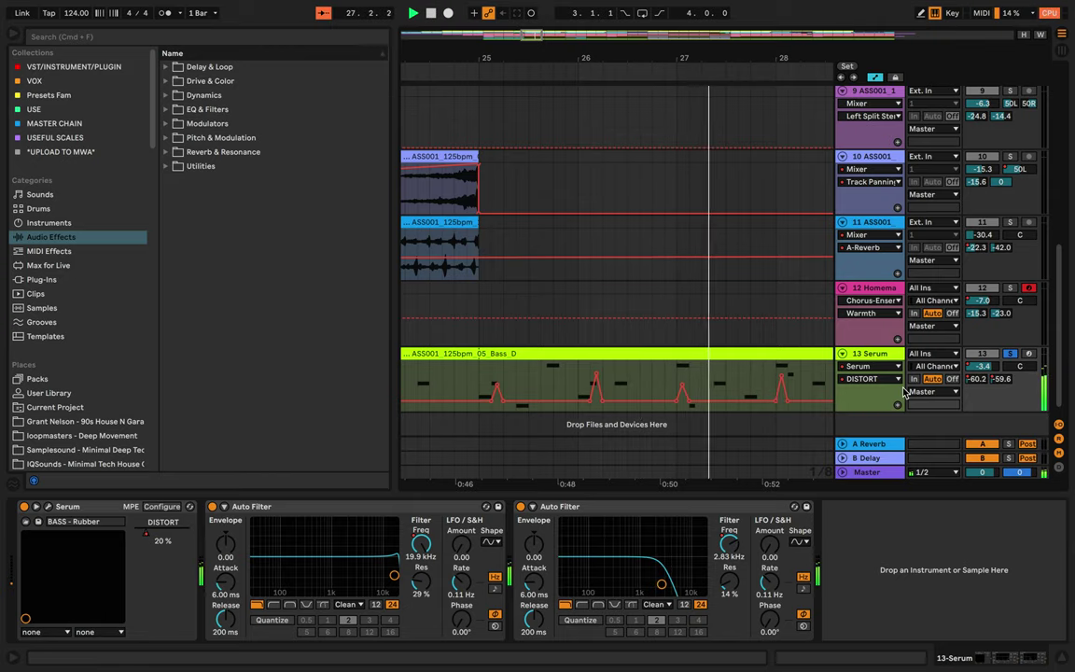
pyautogui.press('XF86AudioRaiseVolume')
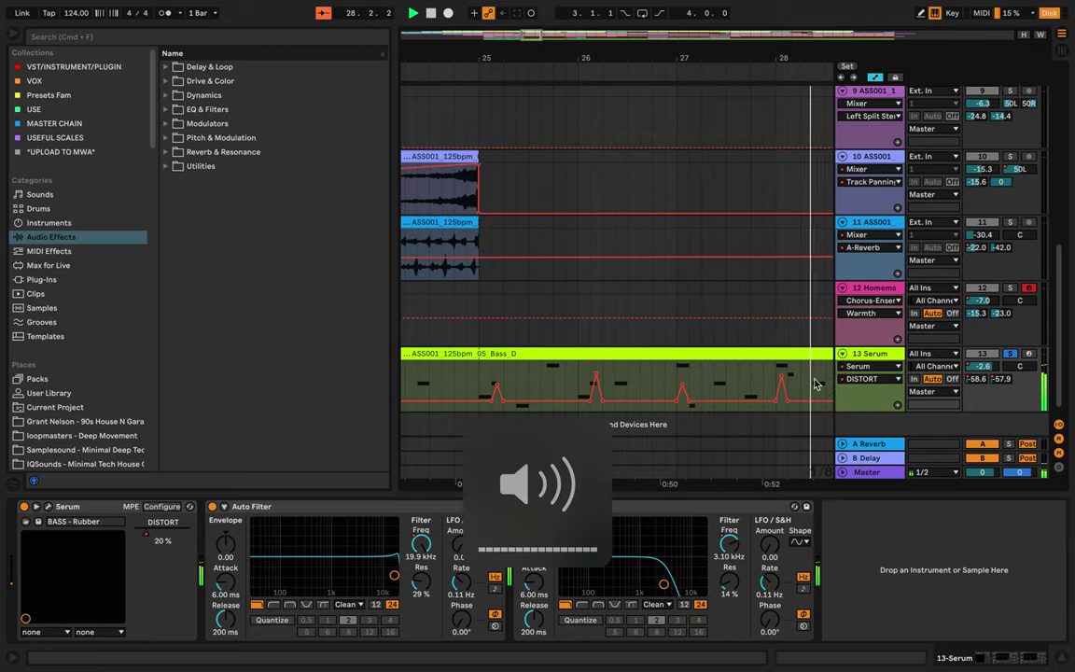
pyautogui.scroll(-5, 793, 383)
pyautogui.scroll(-2, 791, 378)
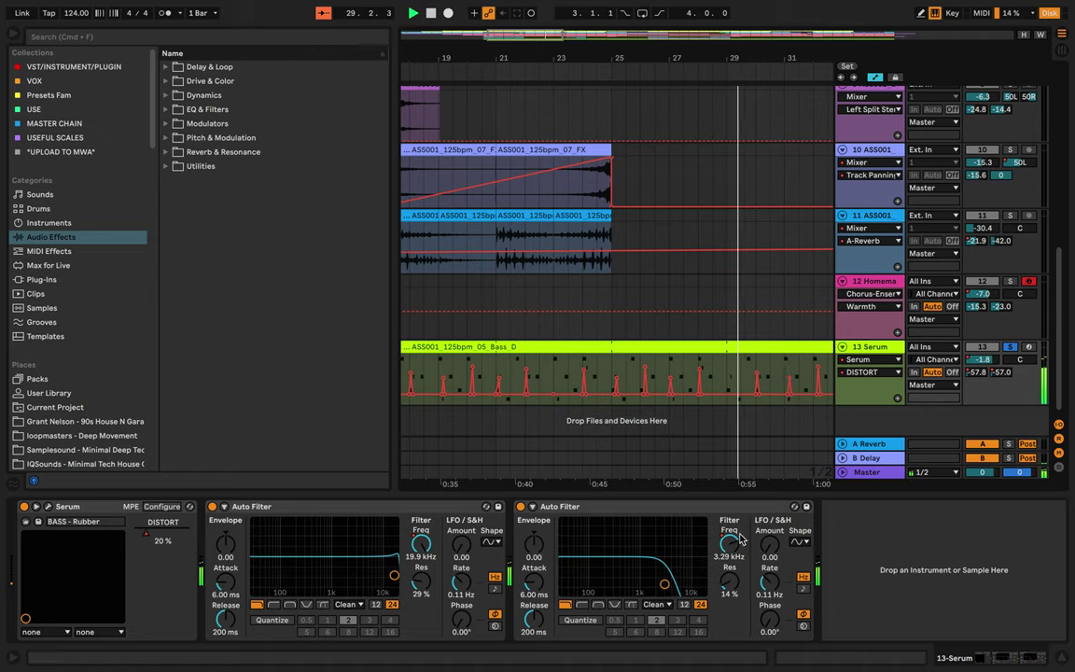
# - Restrict the automation choosers to show automated parameters only
pyautogui.click(881, 373)
pyautogui.click(883, 361)
pyautogui.click(883, 361)
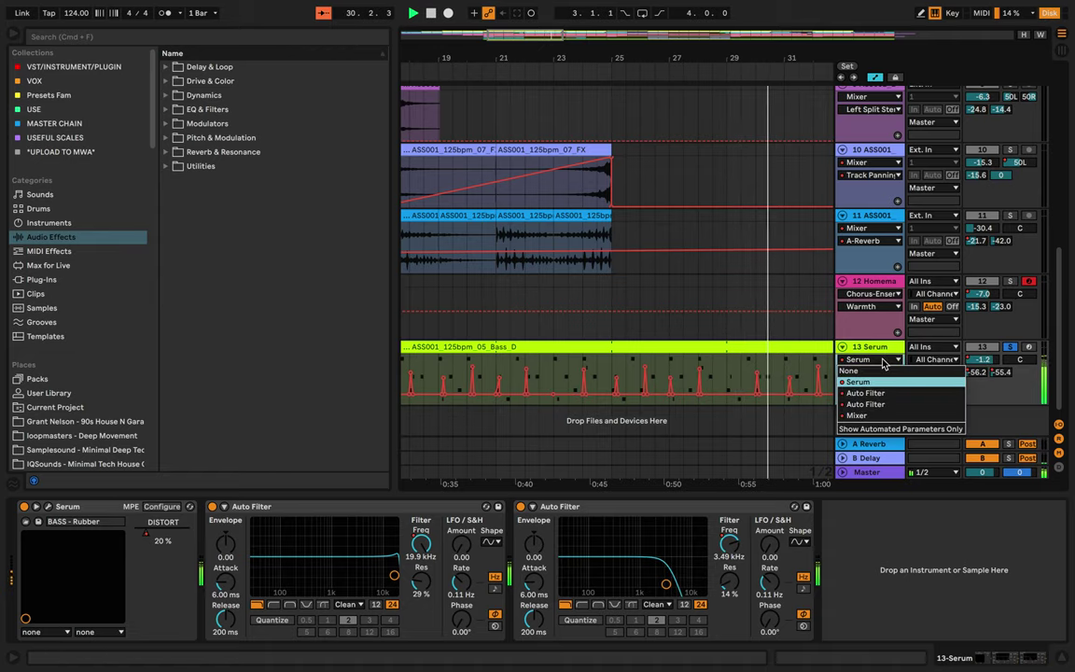
pyautogui.click(890, 429)
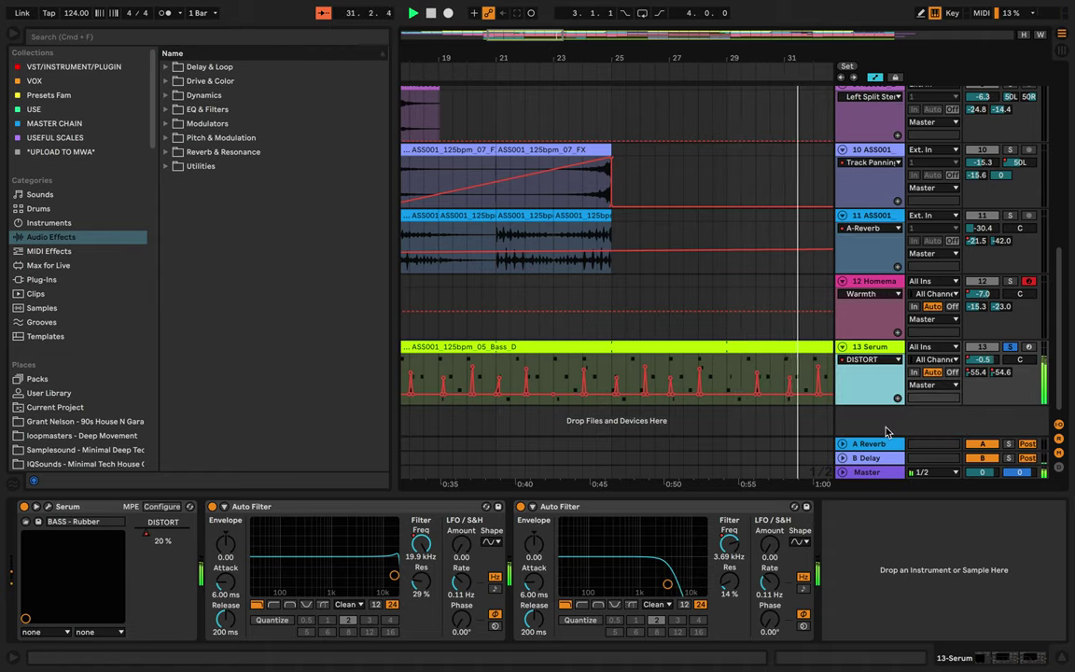
# - Display the first Auto Filter's Frequency automation on the Serum track, and view it across the whole arrangement
pyautogui.click(878, 362)
pyautogui.click(877, 393)
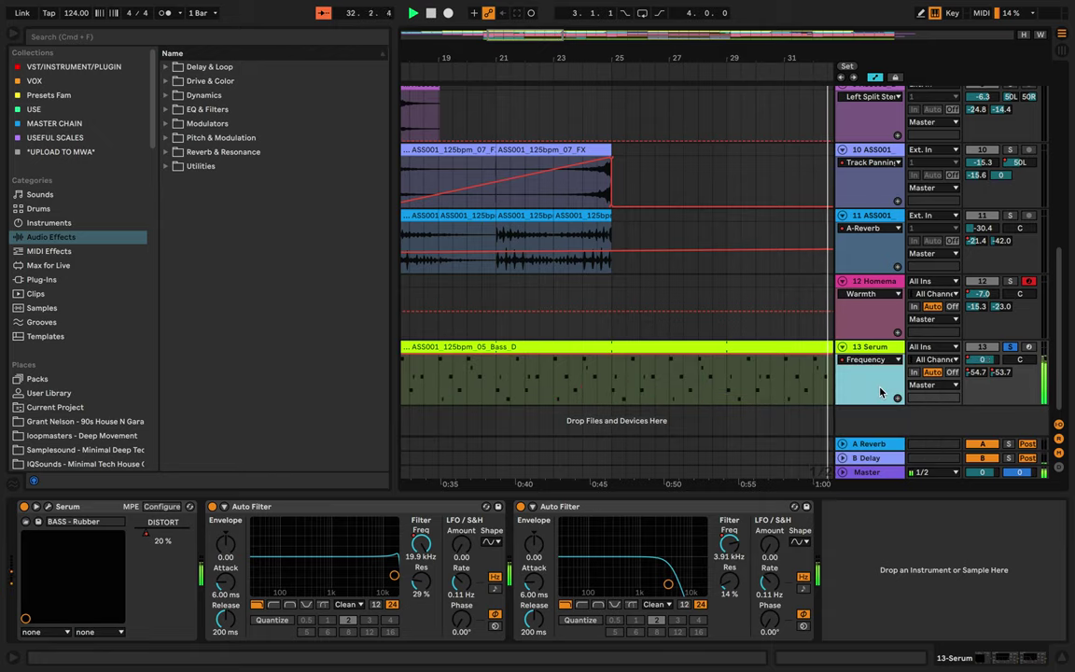
pyautogui.press('-')
pyautogui.press('-')
pyautogui.press('-')
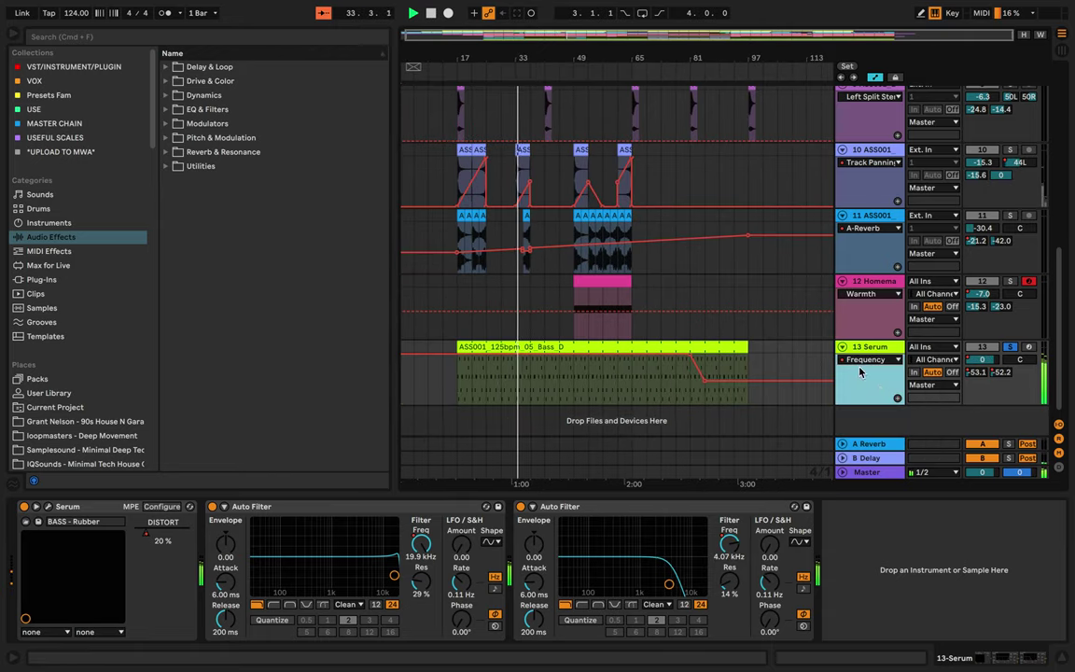
# - Review the Serum track's DISTORT, second Auto Filter Frequency and Track Volume automation, and unsolo the track
pyautogui.click(894, 360)
pyautogui.click(892, 385)
pyautogui.click(888, 362)
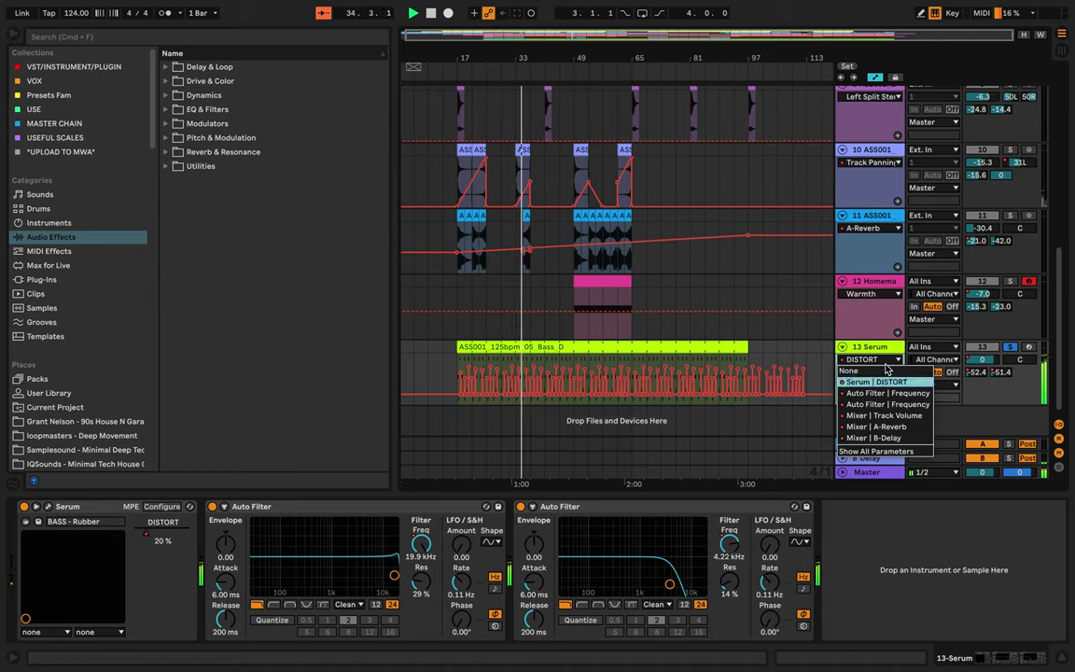
pyautogui.click(884, 405)
pyautogui.click(887, 361)
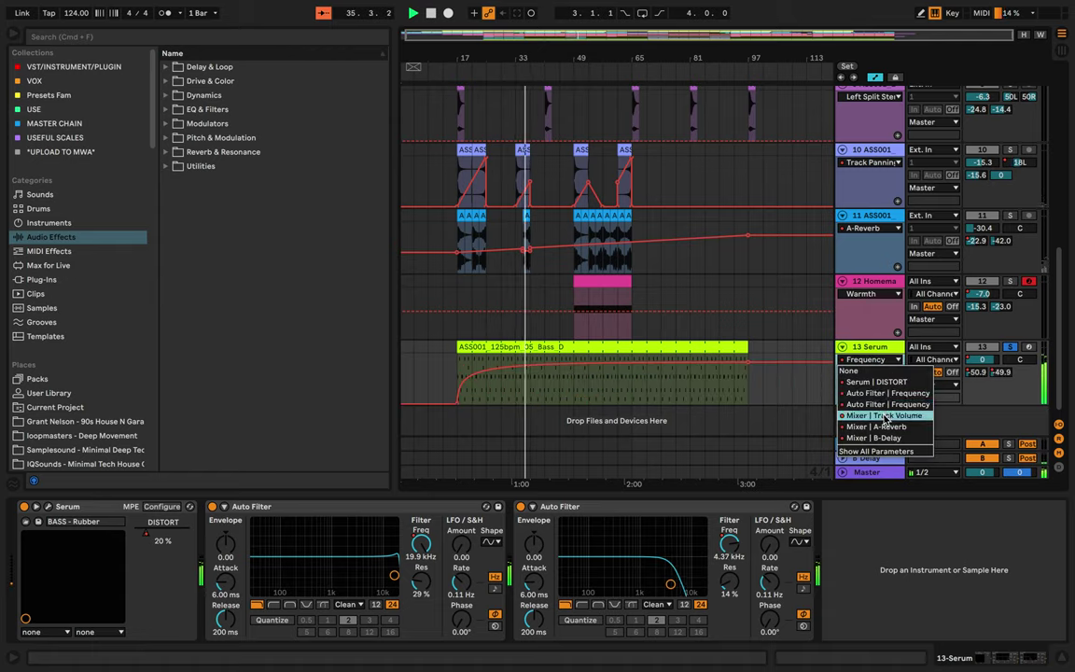
pyautogui.click(892, 380)
pyautogui.click(1008, 347)
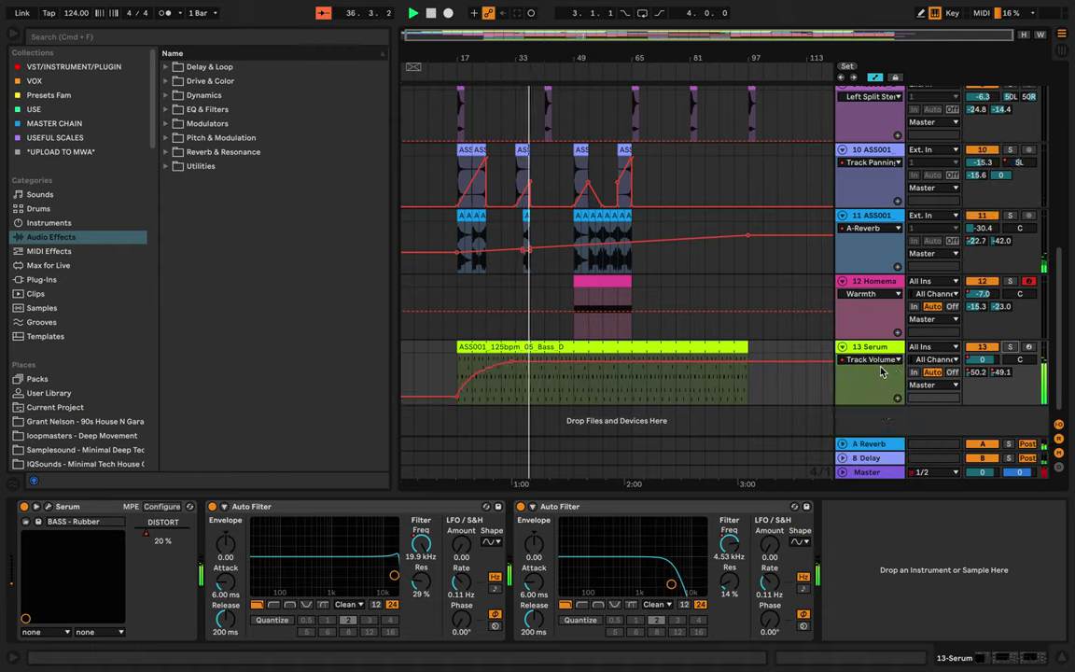
# - Review the Serum track's A-Reverb and B-Delay send automation, soloing the track again for the delay ramp
pyautogui.click(876, 360)
pyautogui.click(877, 426)
pyautogui.click(885, 362)
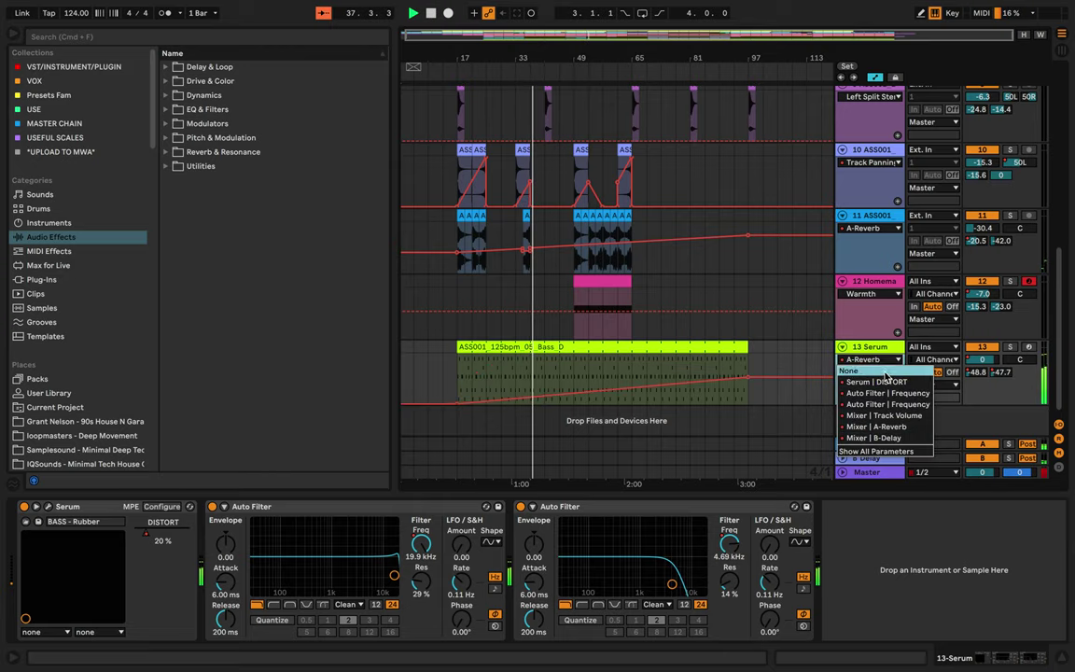
pyautogui.click(873, 438)
pyautogui.click(1009, 347)
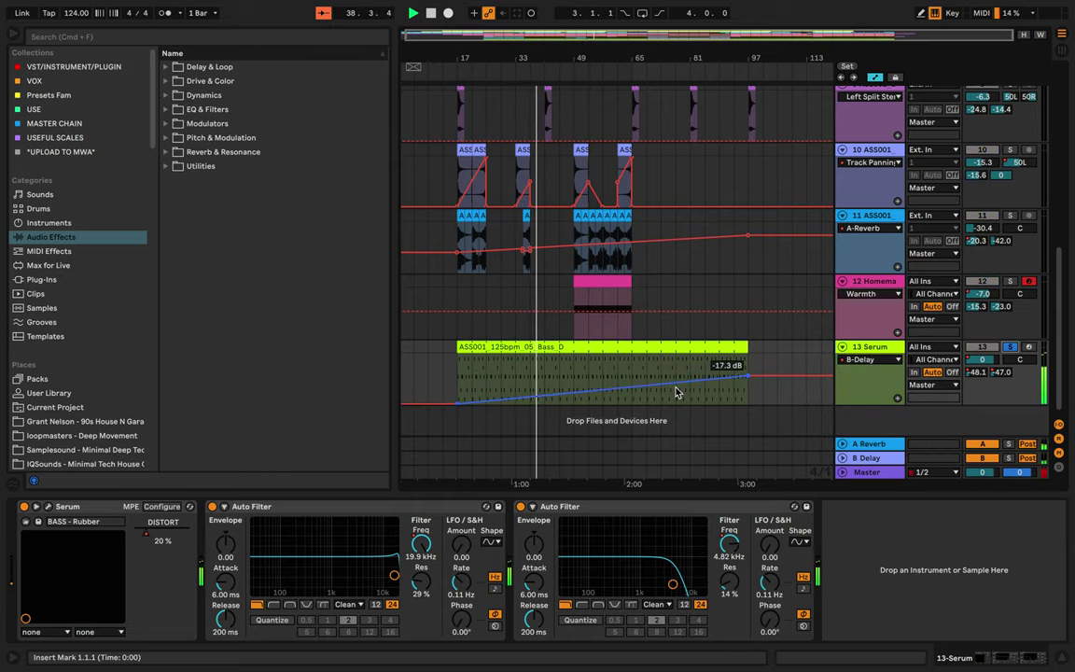
pyautogui.scroll(5, 677, 392)
pyautogui.hscroll(-6, 677, 392)
pyautogui.scroll(3, 677, 392)
pyautogui.scroll(-3, 677, 392)
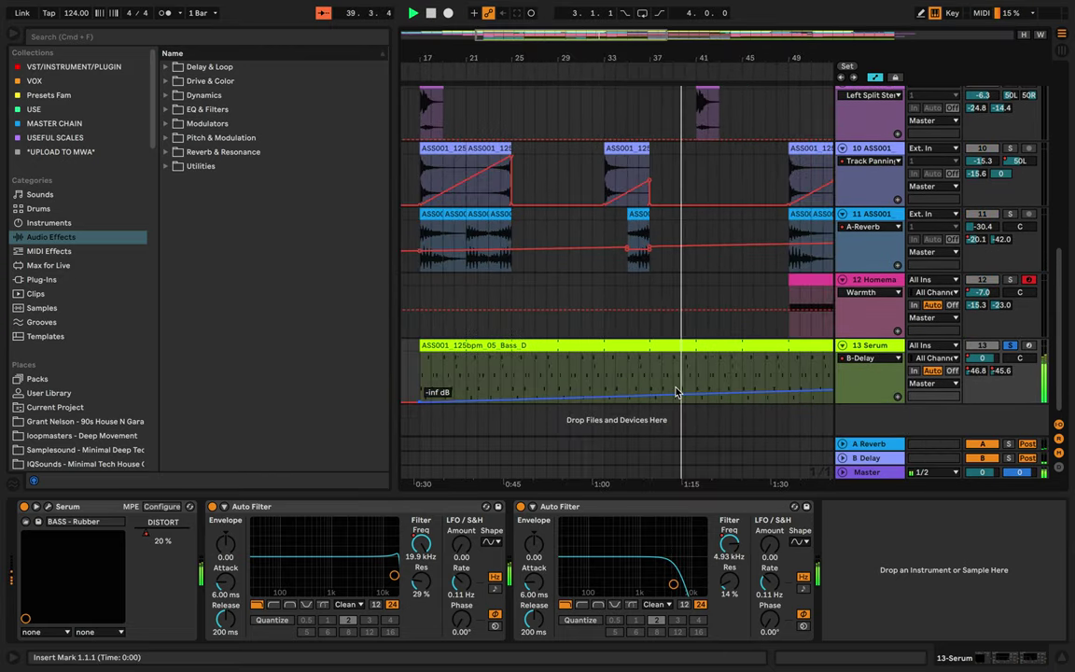
# - Solo track 9 alongside the Serum bass to hear its short clip near bar 41
pyautogui.scroll(1, 678, 392)
pyautogui.hscroll(2, 677, 392)
pyautogui.scroll(-3, 677, 392)
pyautogui.click(1012, 109)
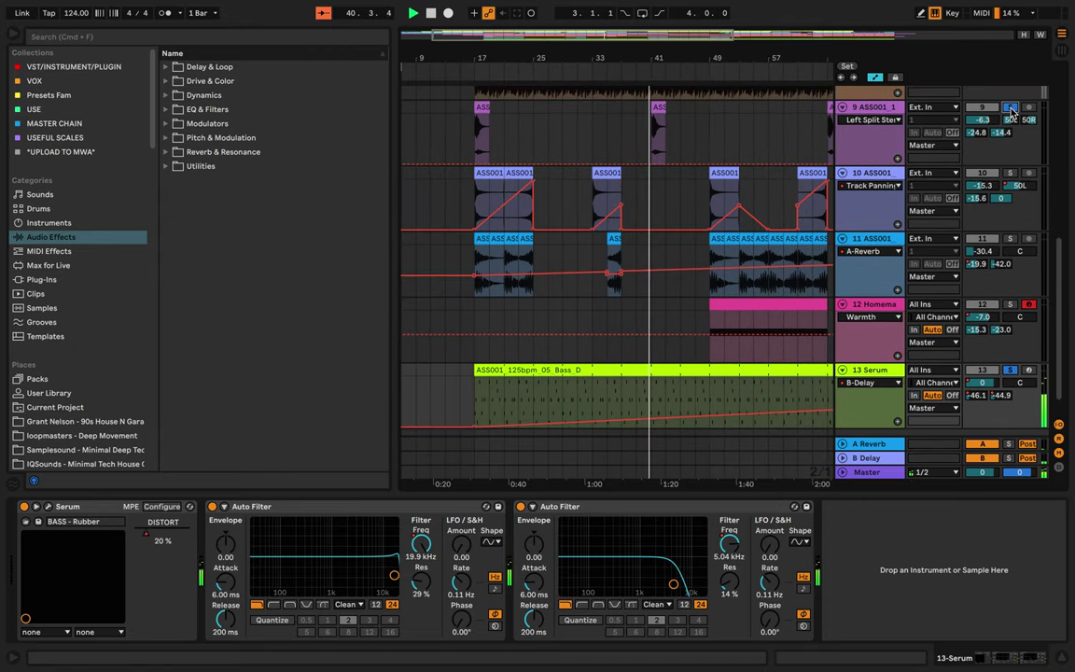
# - Solo track 3 and examine closely where its clips stop around bar 45 compared with the hats and snares
pyautogui.scroll(5, 737, 218)
pyautogui.hscroll(-3, 737, 219)
pyautogui.scroll(-3, 739, 219)
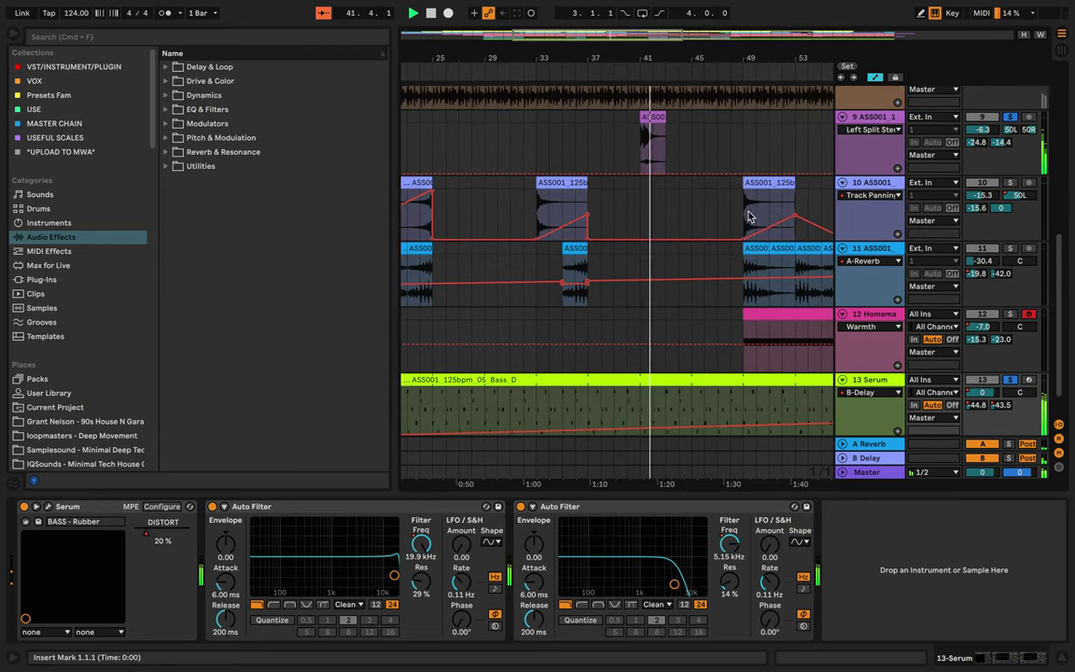
pyautogui.hscroll(2, 750, 217)
pyautogui.scroll(4, 747, 217)
pyautogui.scroll(-3, 747, 218)
pyautogui.scroll(5, 748, 218)
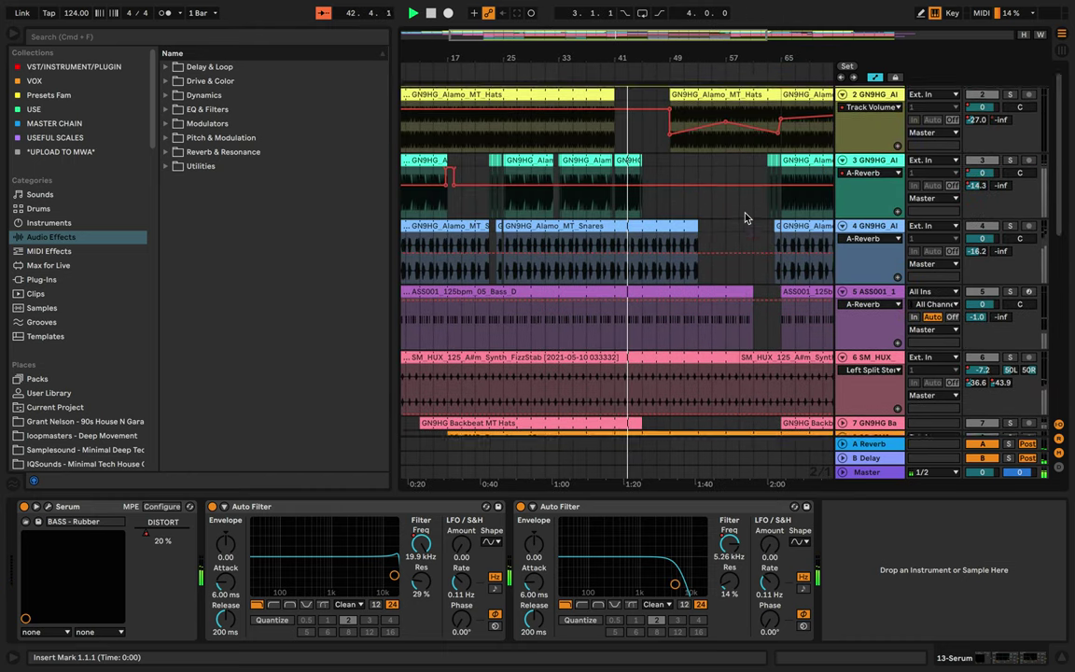
pyautogui.scroll(1, 746, 218)
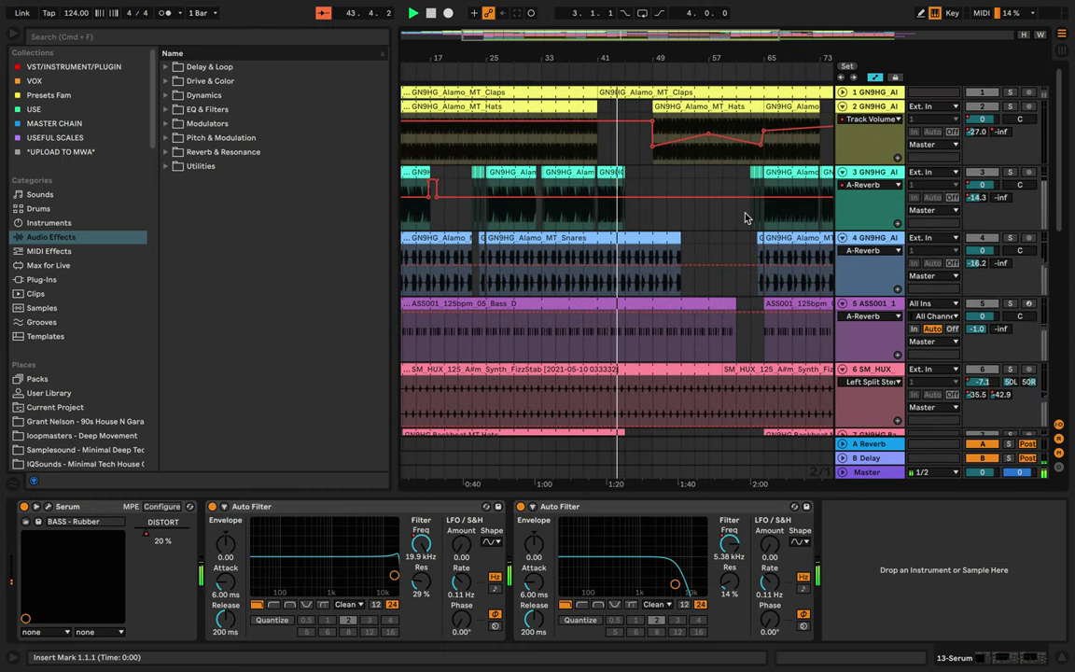
pyautogui.click(1010, 173)
pyautogui.press('+')
pyautogui.press('+')
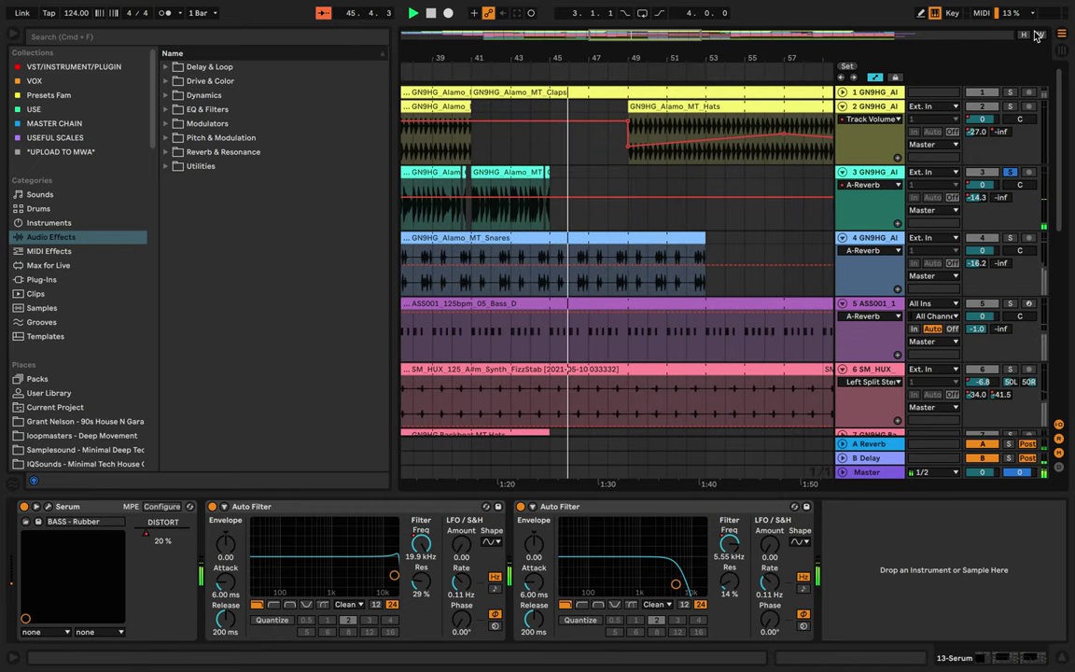
# - Solo the claps on track 1 briefly, and clear the solos on tracks 1 and 3 to hear the full mix
pyautogui.click(1010, 93)
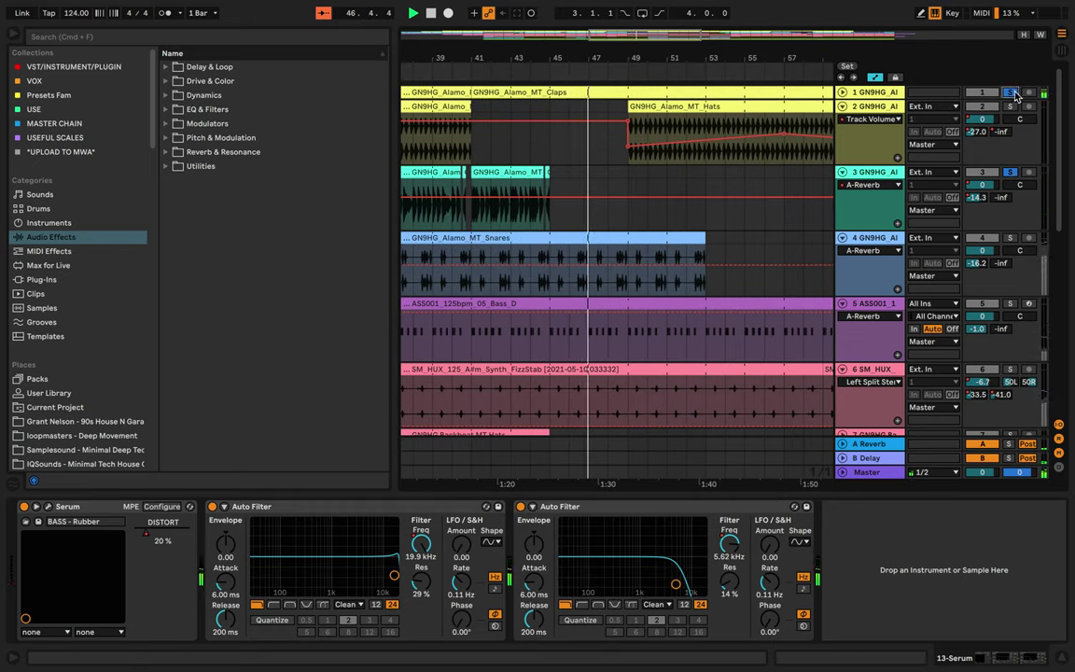
pyautogui.click(1011, 93)
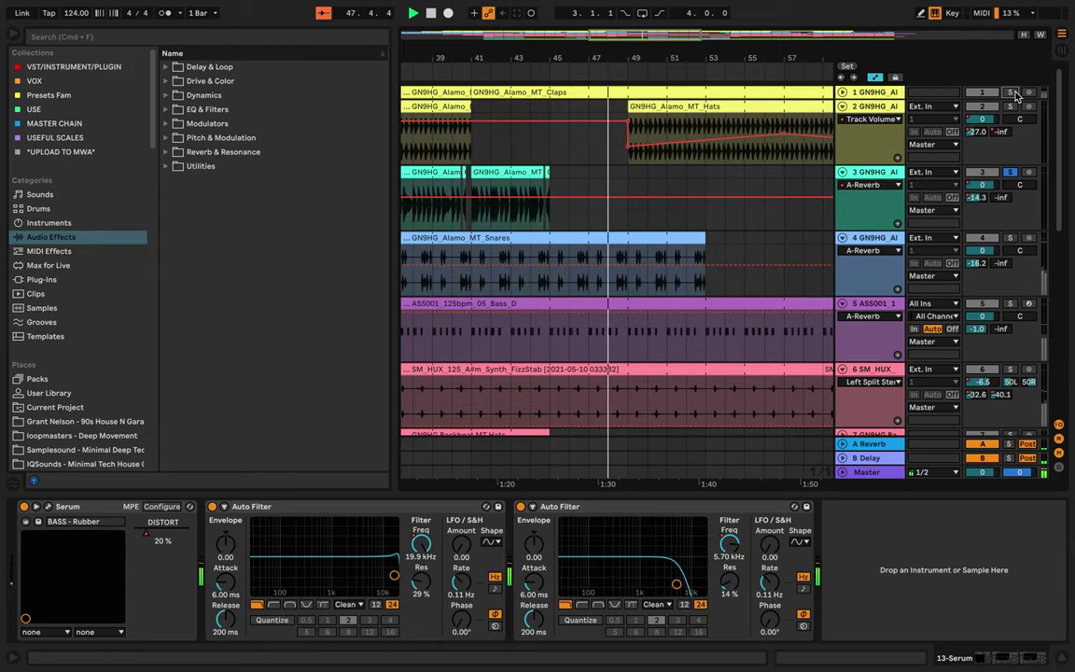
pyautogui.click(1010, 172)
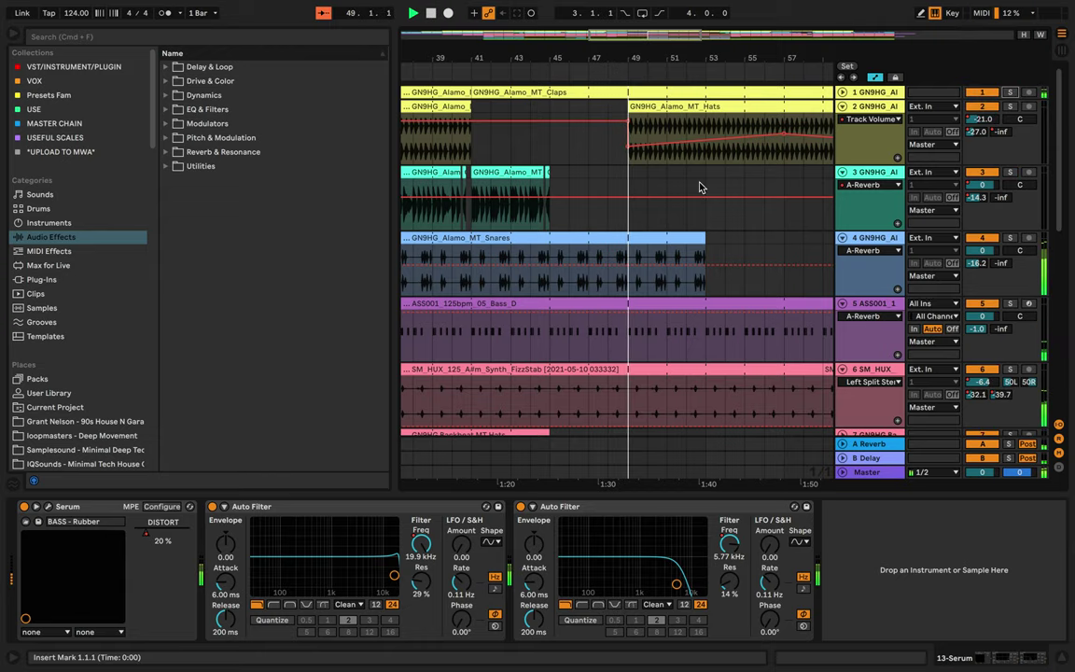
# - Display the Master track's effects and select its Vinyl device
pyautogui.scroll(-5, 699, 186)
pyautogui.scroll(-5, 700, 187)
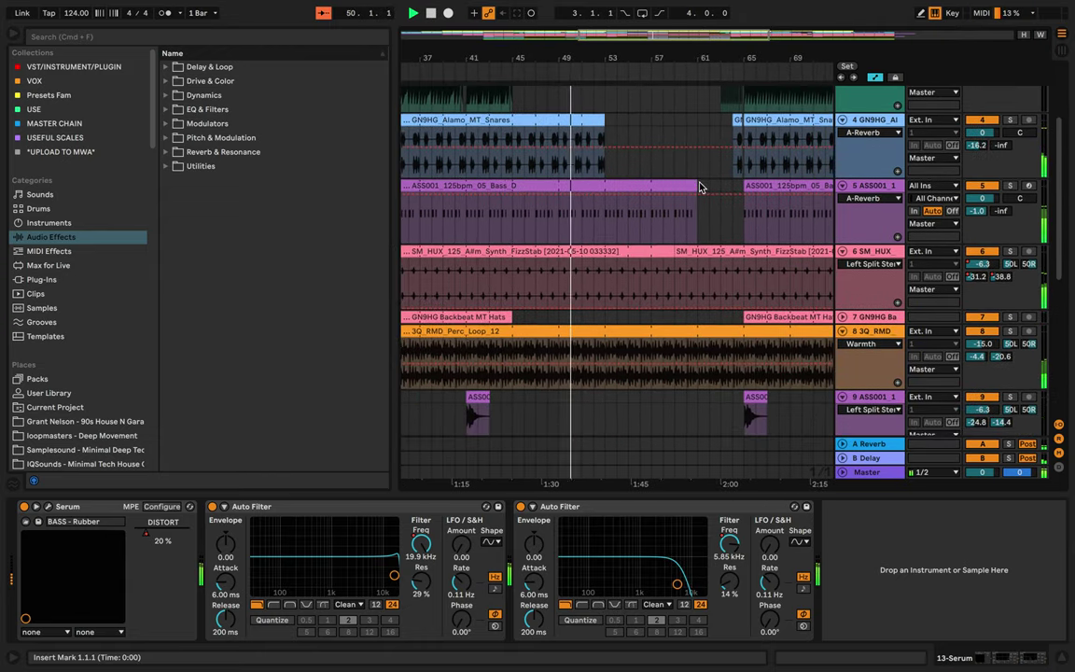
pyautogui.click(860, 473)
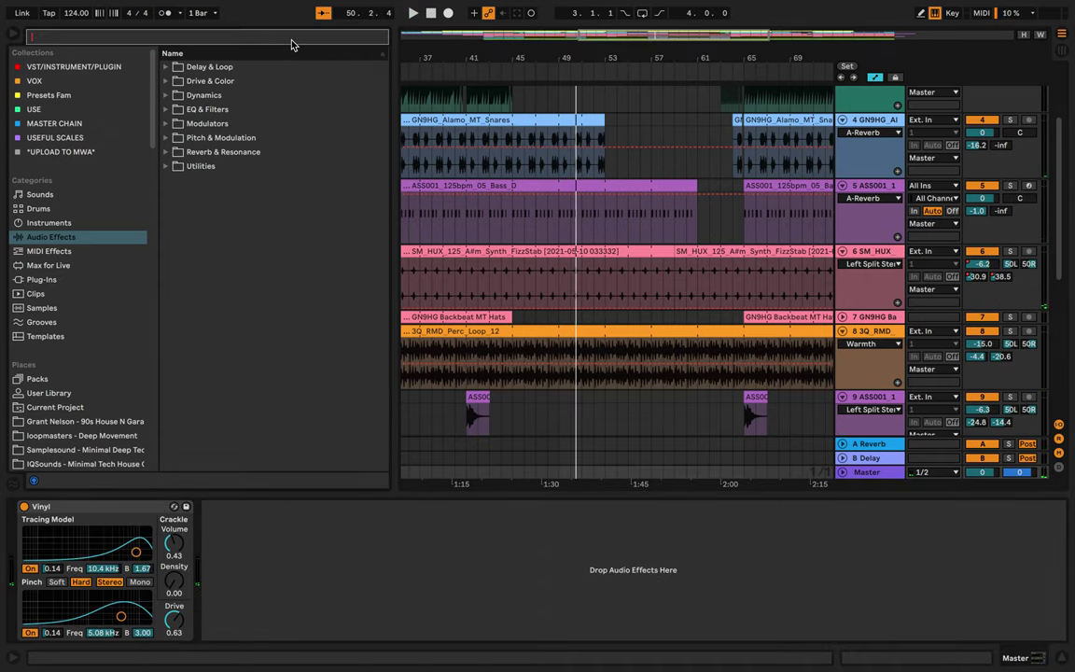
pyautogui.click(115, 512)
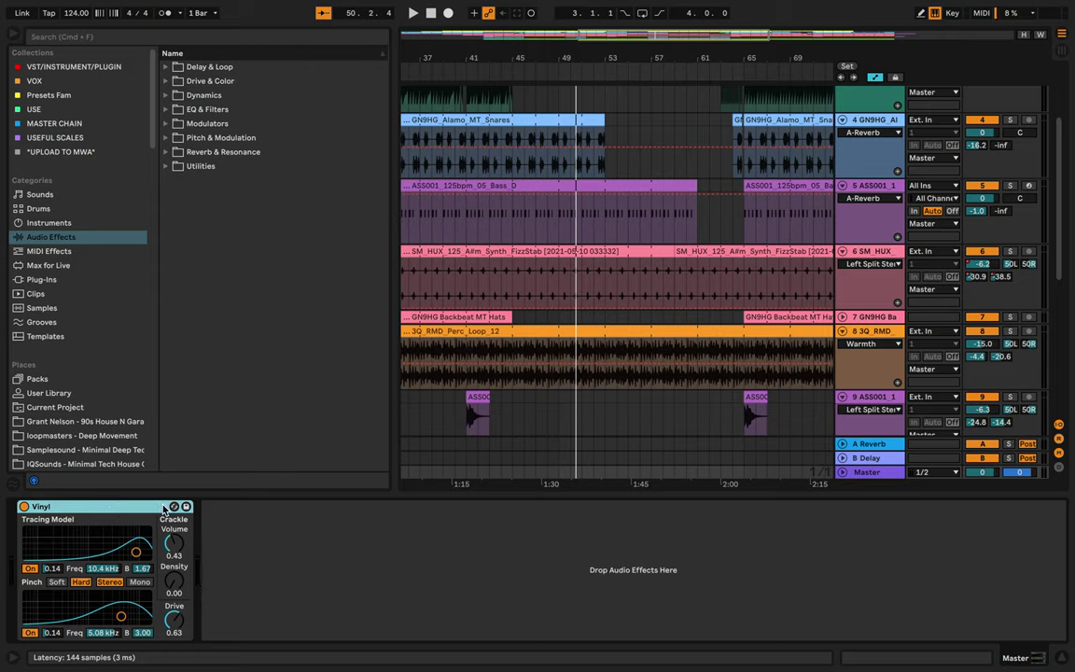
# - Search the whole browser library for "span" and add the SPAN plug-in after Vinyl on the Master track
pyautogui.click(271, 37)
pyautogui.write('s')
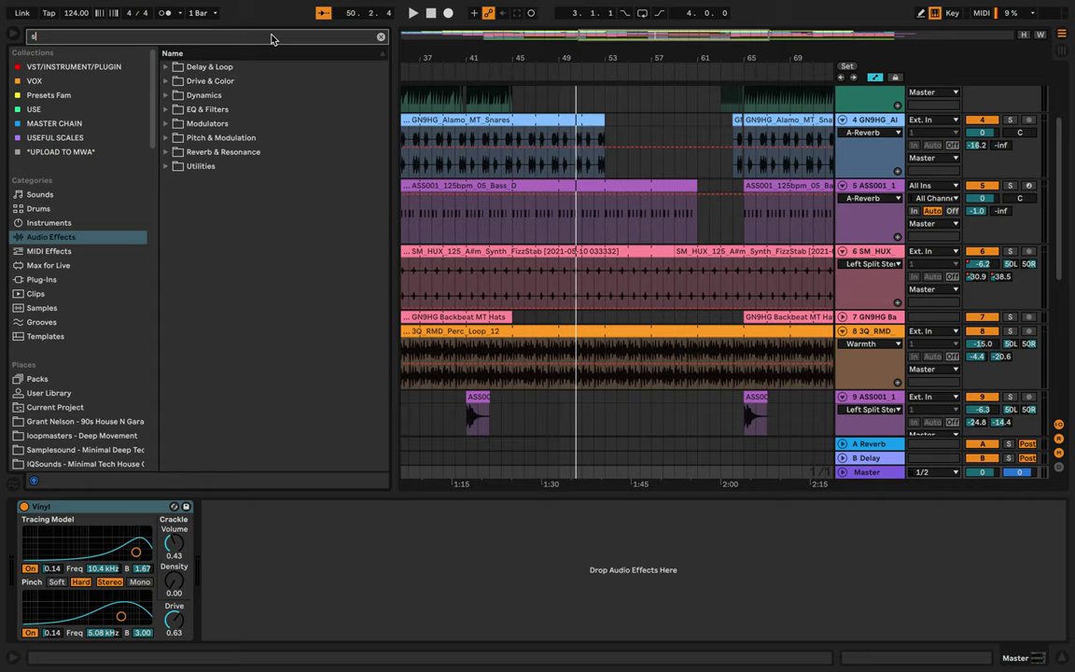
pyautogui.write('pna')
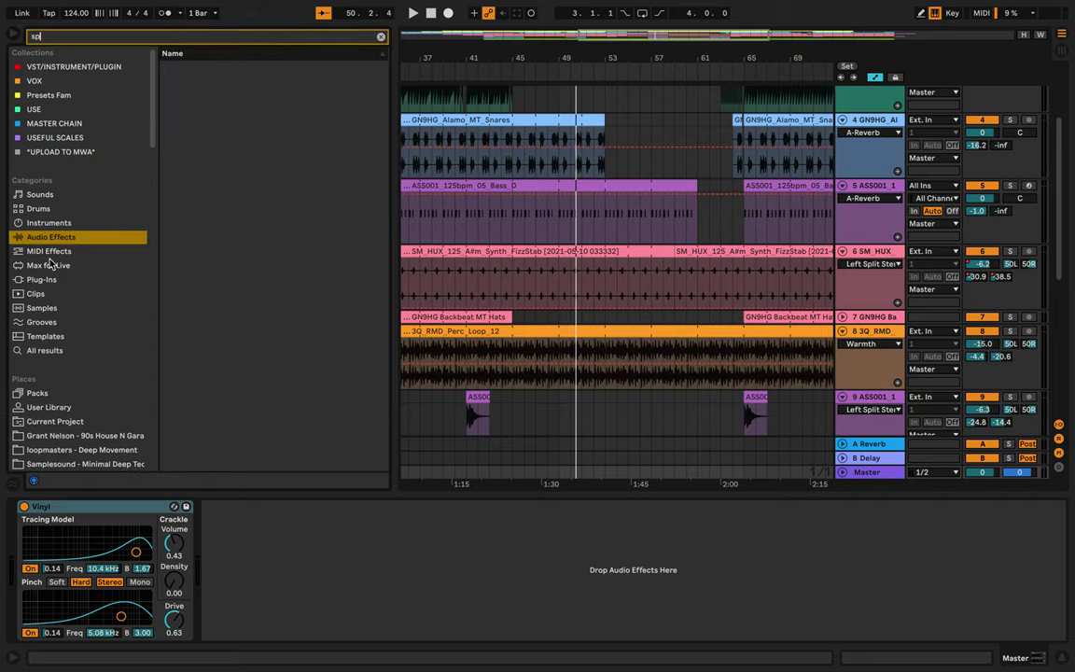
pyautogui.click(49, 352)
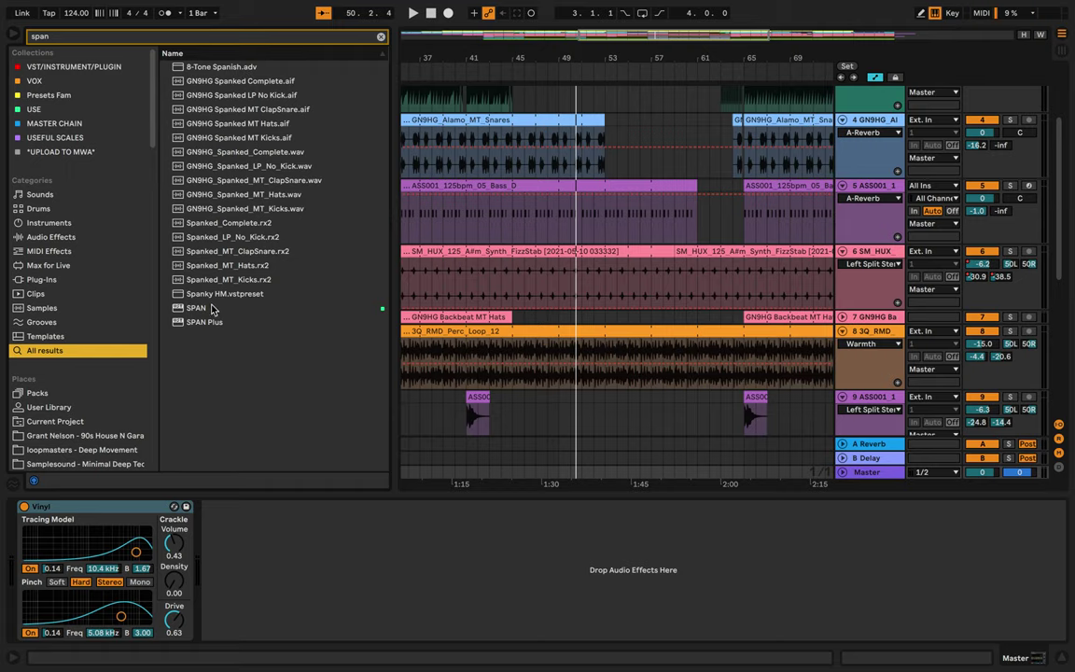
pyautogui.moveTo(213, 309); pyautogui.dragTo(487, 298)
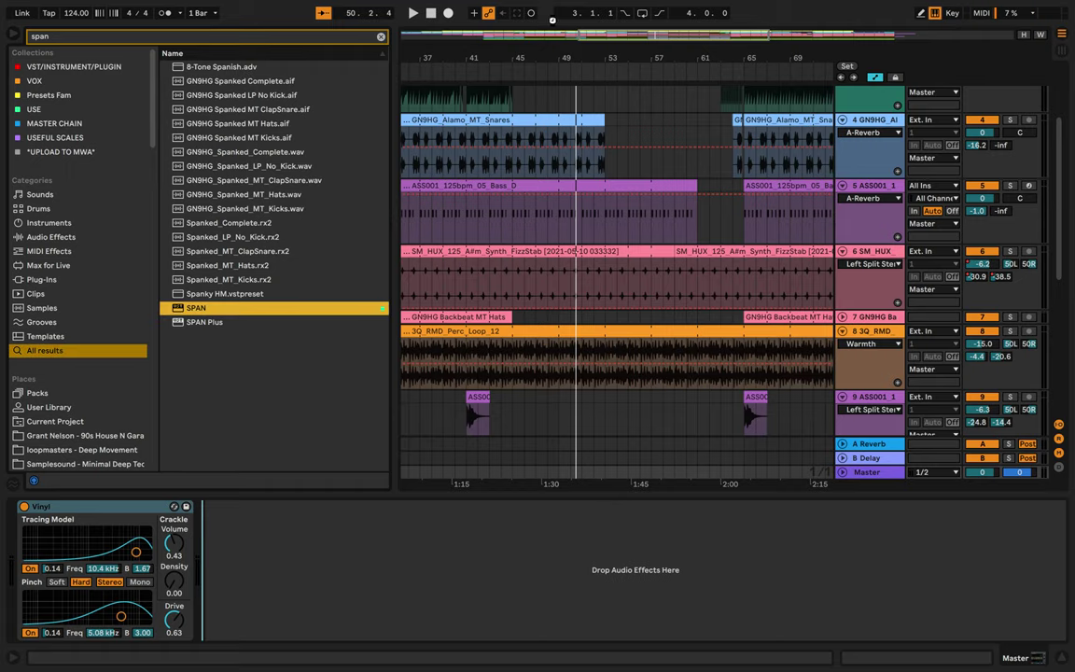
pyautogui.press('Return')
# - Play the track with the SPAN window enlarged and moved up, examine the mix's spectrum and levels, and stop playback
pyautogui.press('space')
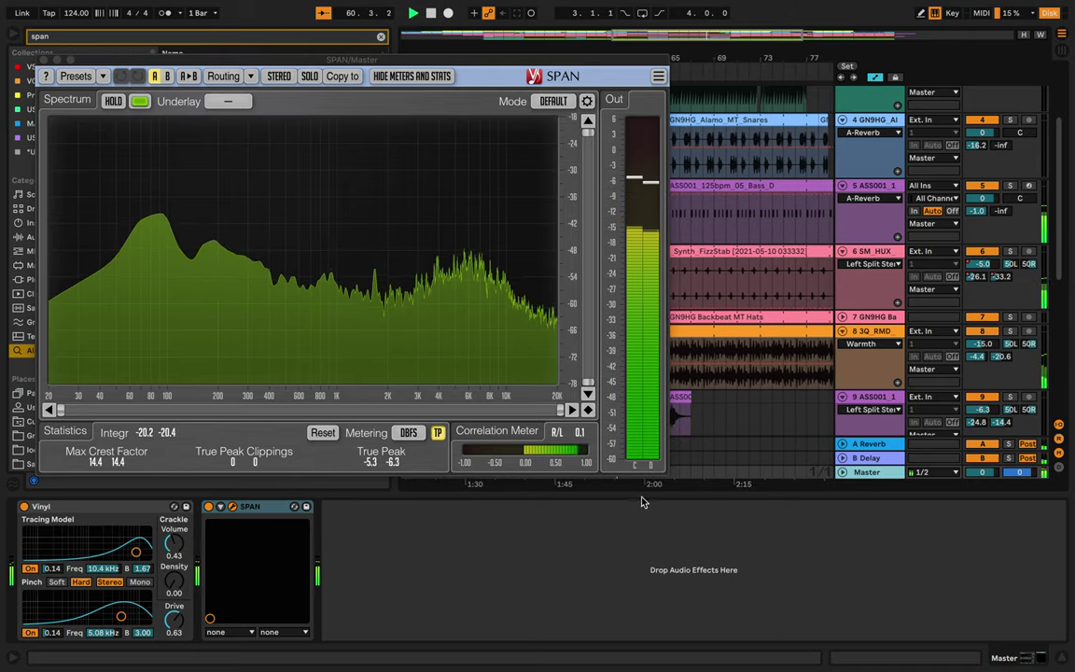
pyautogui.moveTo(666, 477); pyautogui.dragTo(1037, 653)
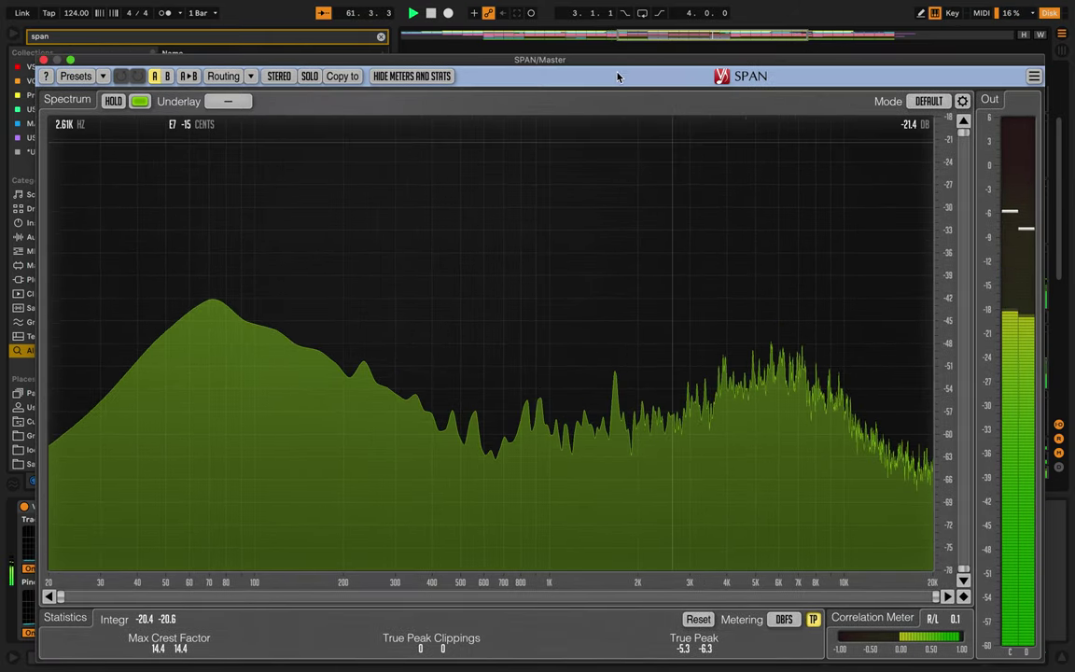
pyautogui.moveTo(558, 56); pyautogui.dragTo(556, 28)
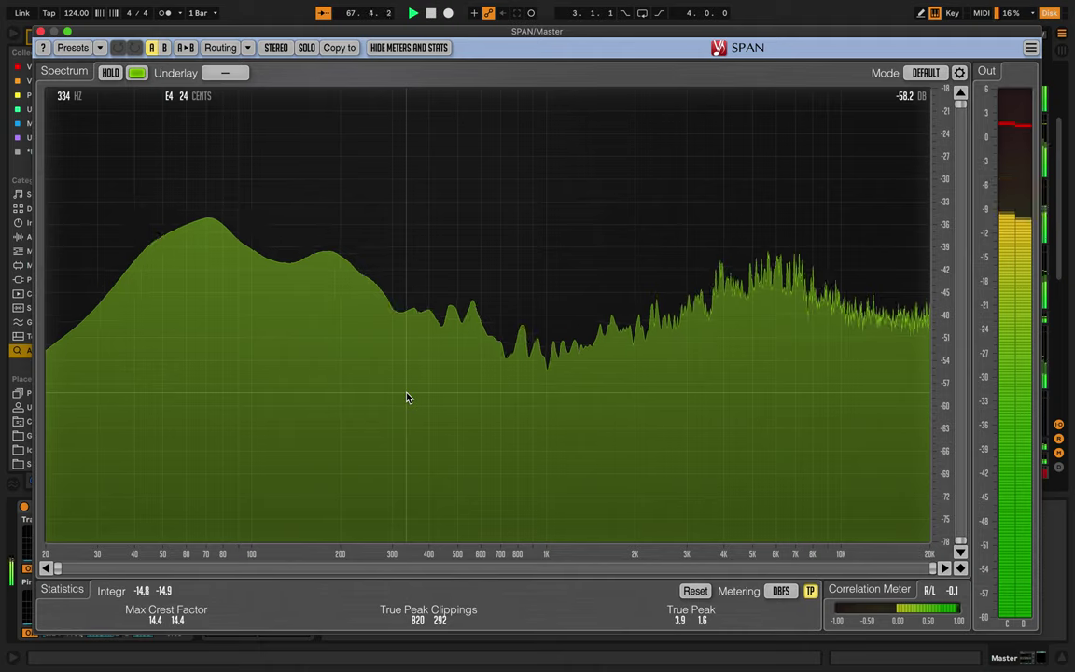
pyautogui.press('space')
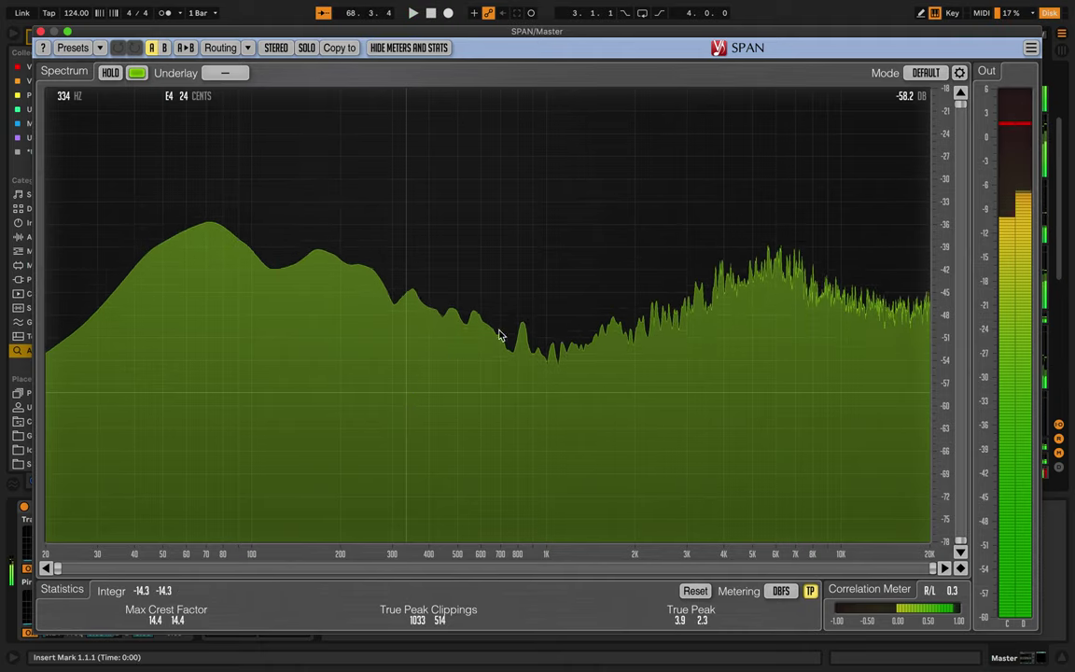
# - Close the SPAN window, play the section around bar 65, and view the whole arrangement
pyautogui.click(41, 32)
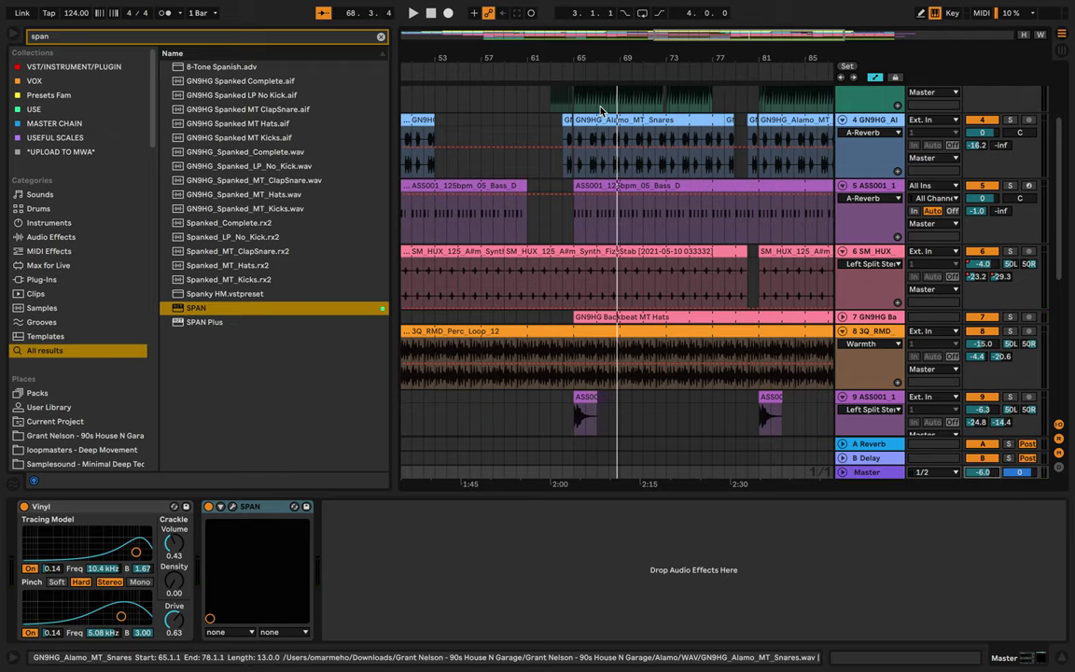
pyautogui.press('space')
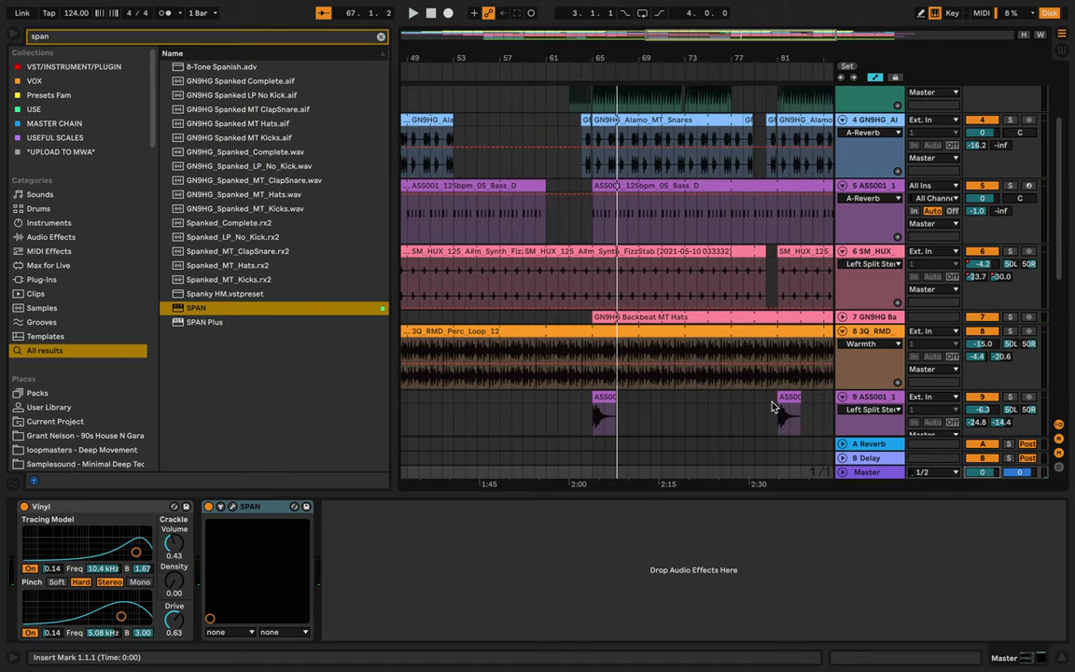
pyautogui.scroll(-5, 757, 357)
pyautogui.scroll(3, 757, 357)
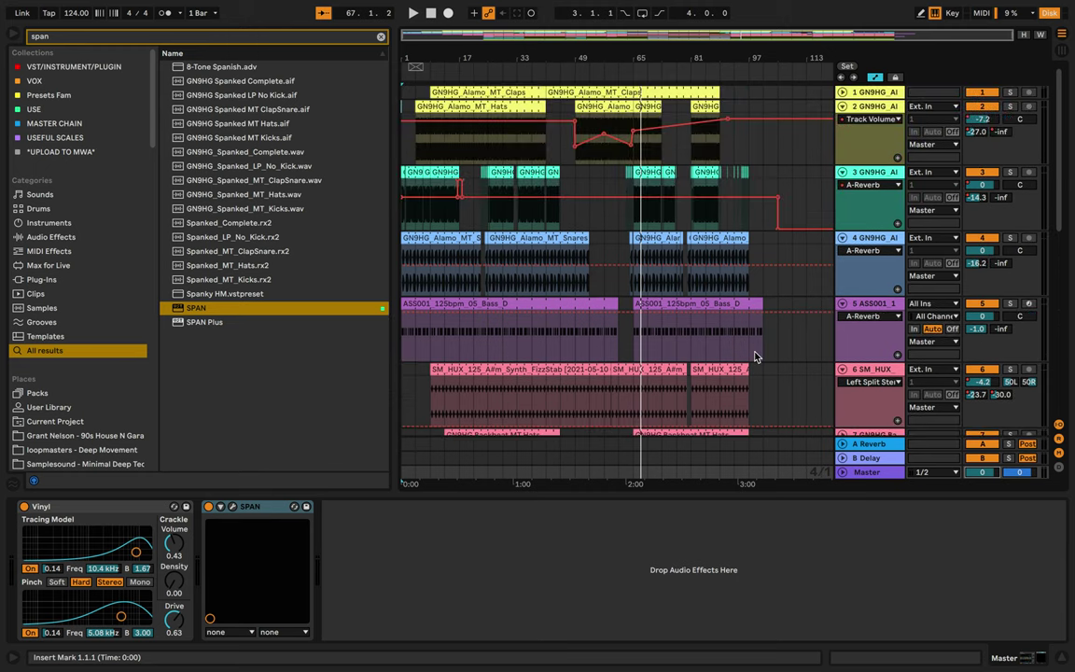